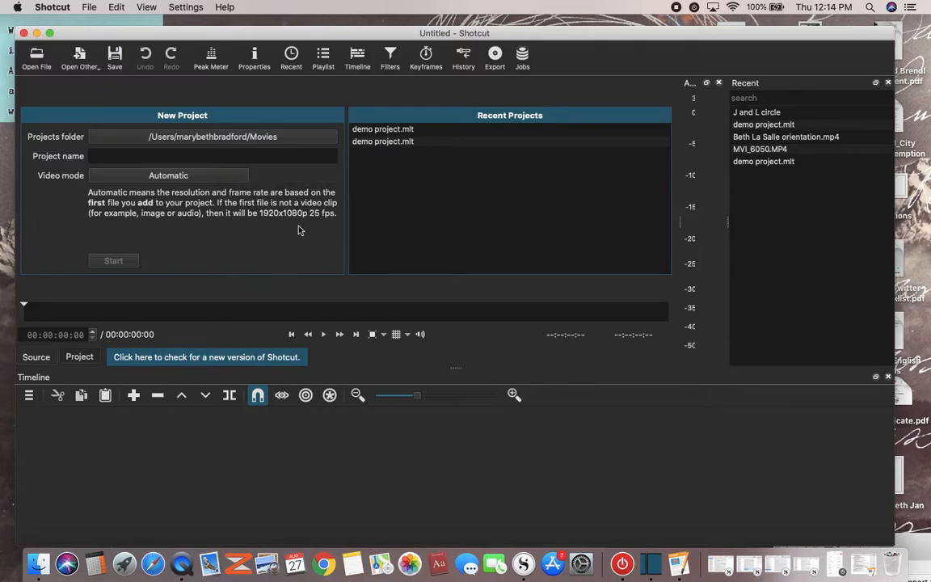
# Step: Set the projects folder to Fall 2020 recordings and name the new project "Day 1 tutorial"
pyautogui.click(169, 141)
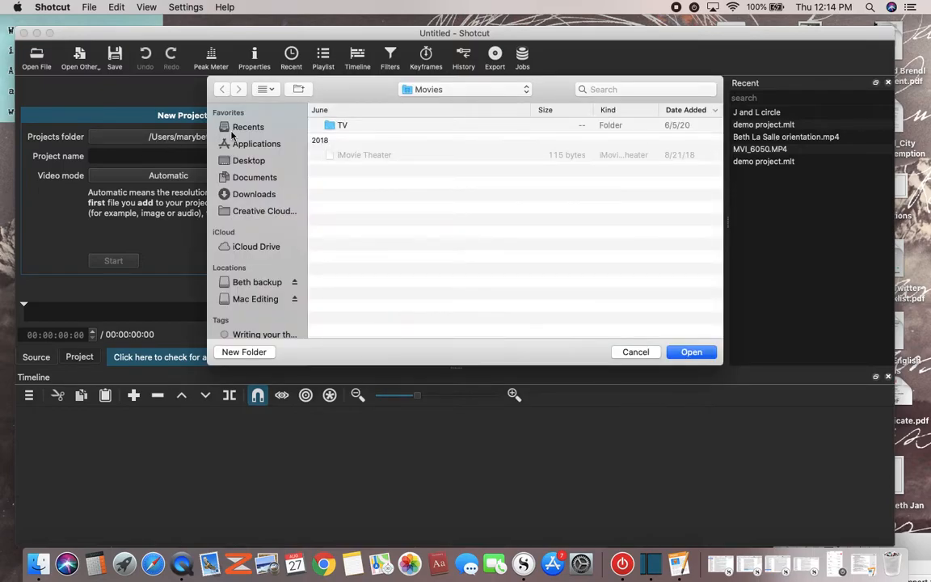
pyautogui.click(428, 90)
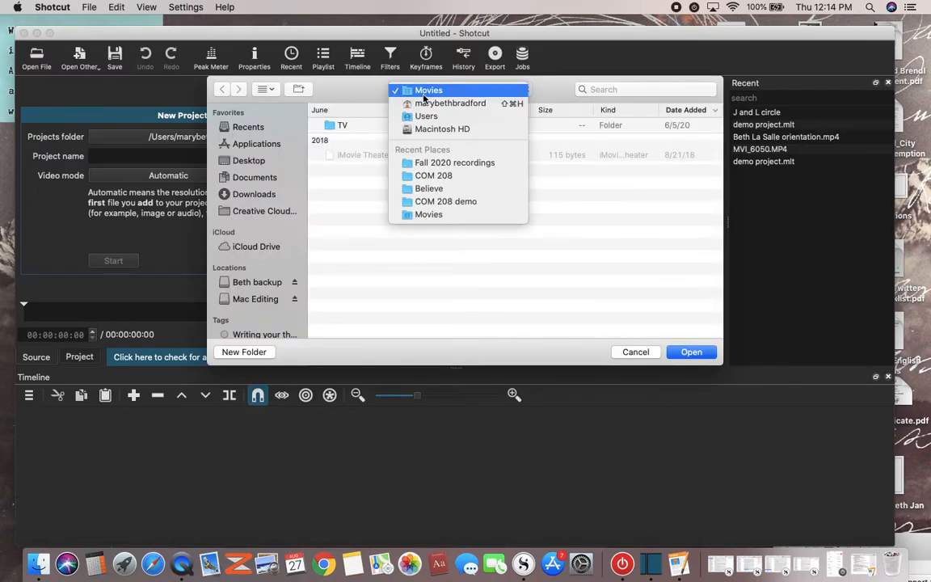
pyautogui.click(428, 162)
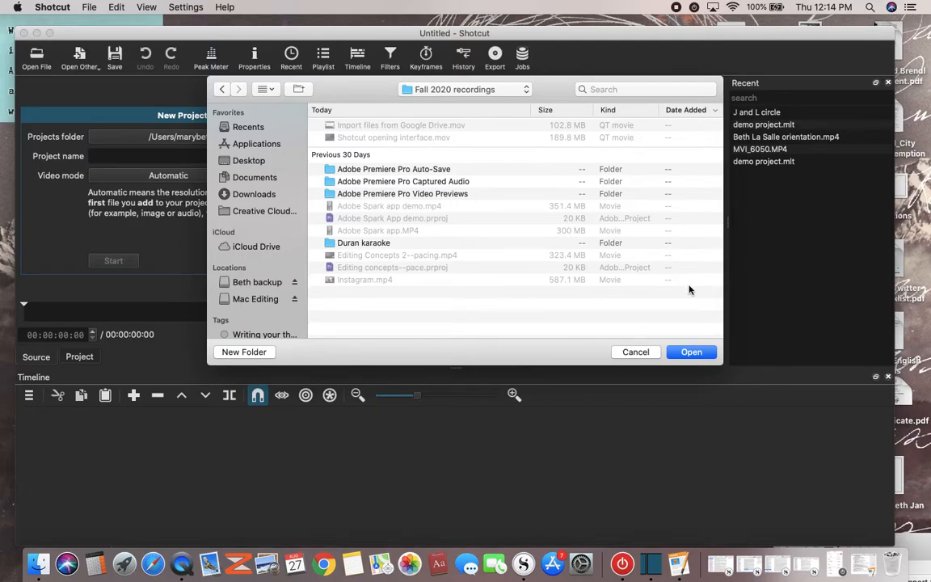
pyautogui.click(686, 352)
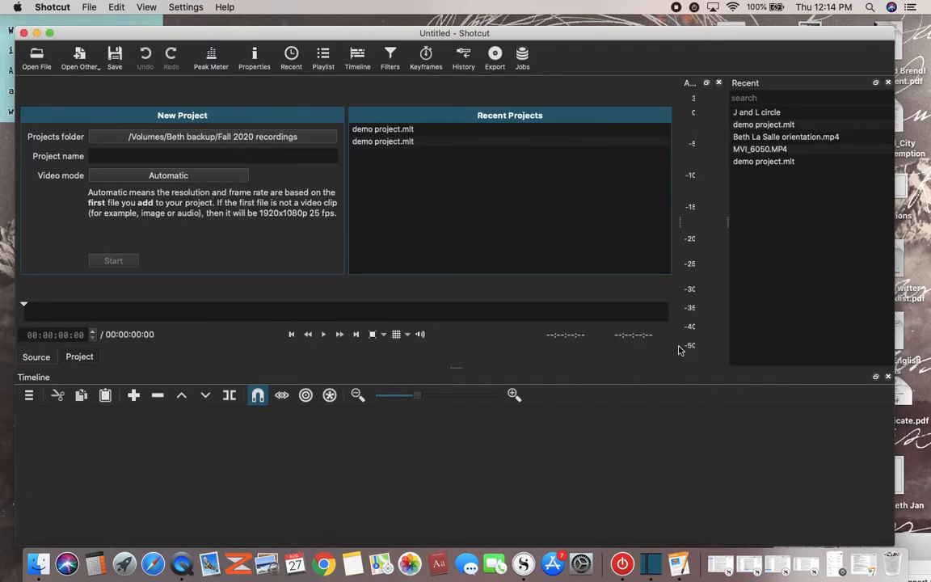
pyautogui.click(198, 155)
pyautogui.write('Day 1 tutorial')
# Step: Consult the Day 1 editing tutorial in Pages, return to Shotcut and browse to the Media for FCP tutorial folder on the backup drive for opening a file
pyautogui.click(679, 566)
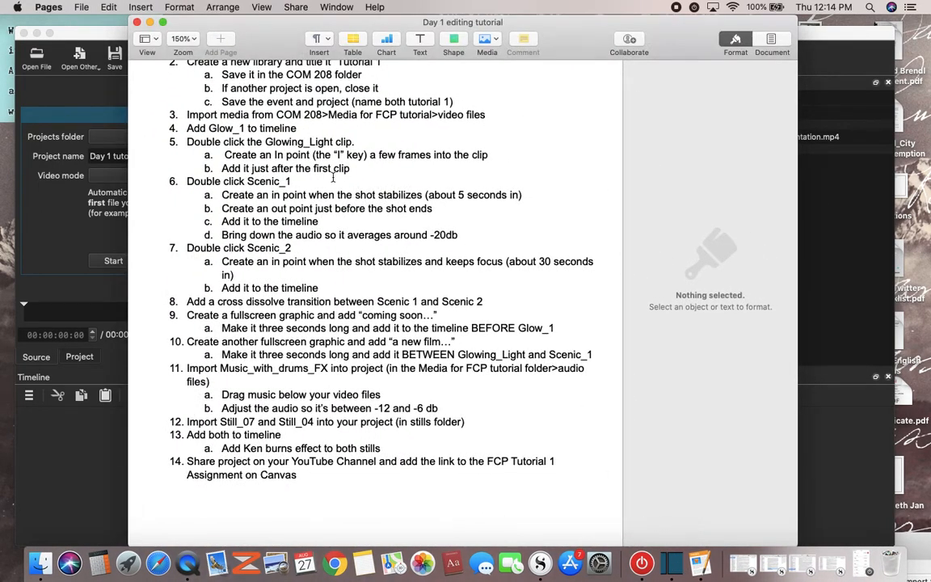
pyautogui.click(150, 23)
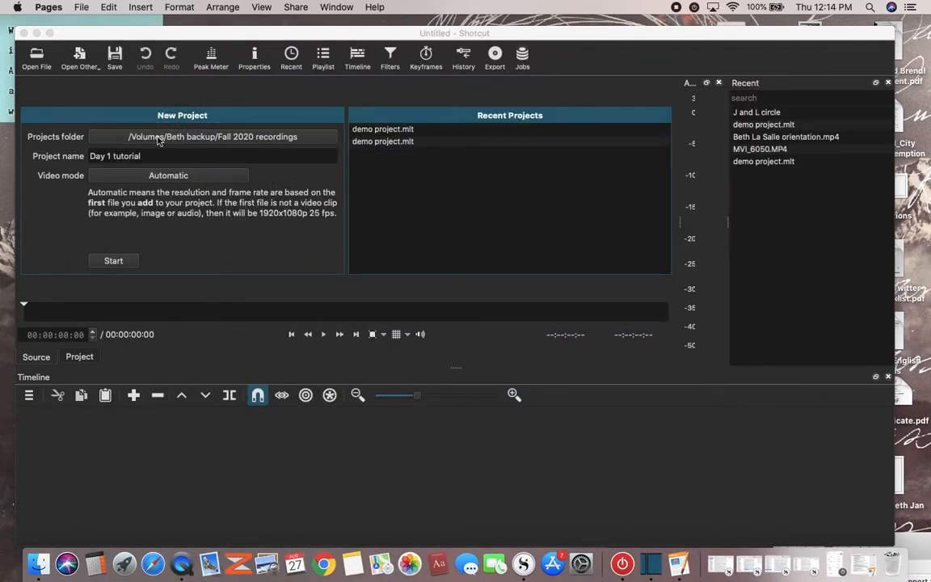
pyautogui.click(32, 62)
pyautogui.click(34, 58)
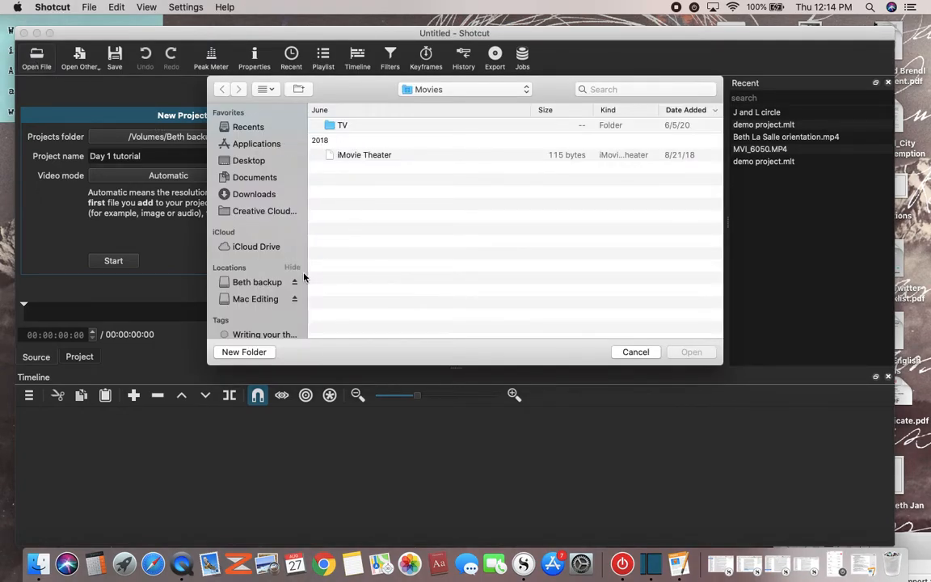
pyautogui.click(252, 282)
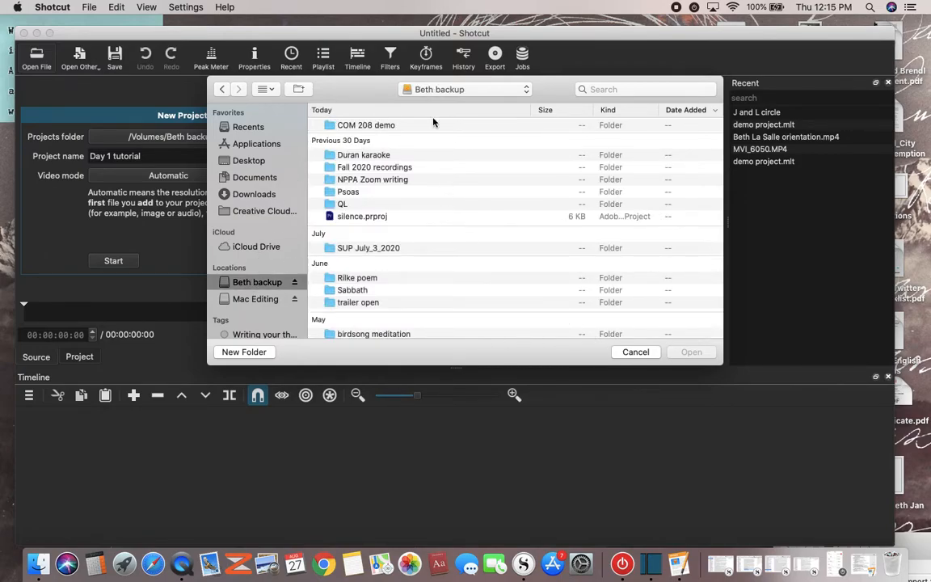
pyautogui.scroll(-10, 458, 217)
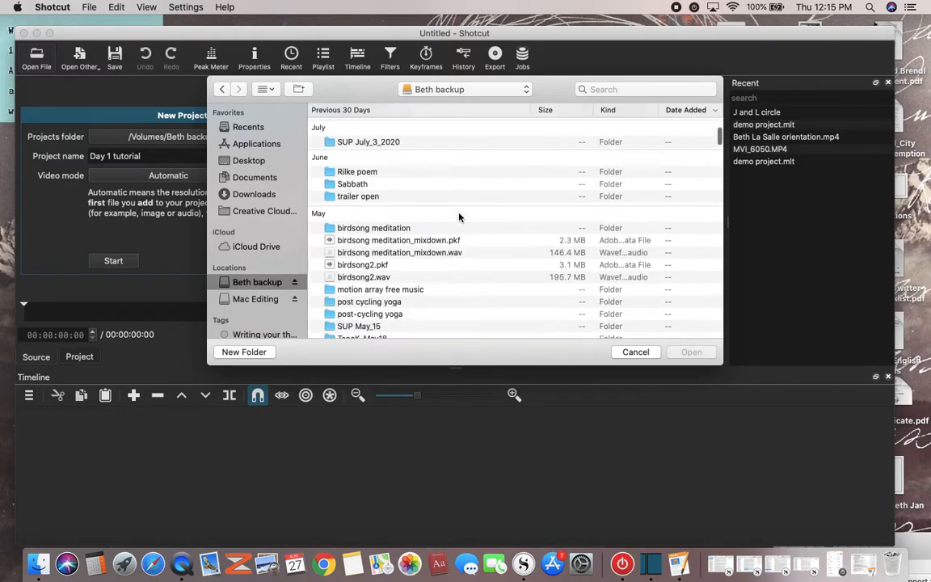
pyautogui.scroll(-15, 429, 195)
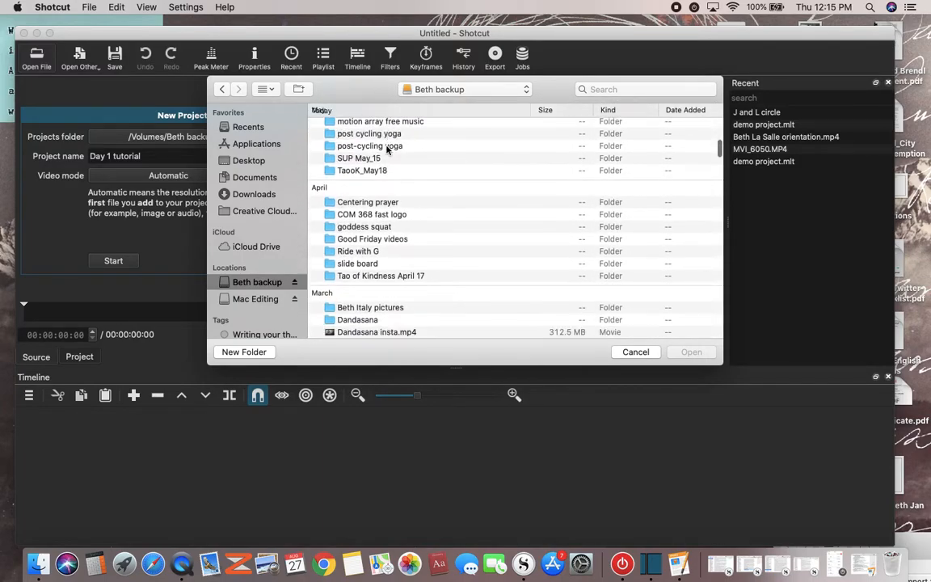
pyautogui.scroll(-8, 386, 149)
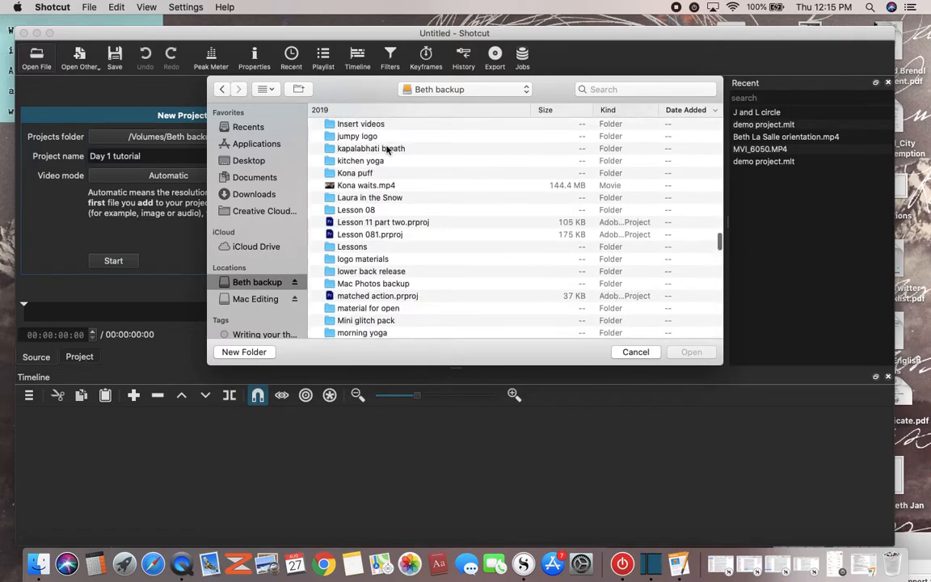
pyautogui.scroll(-15, 386, 149)
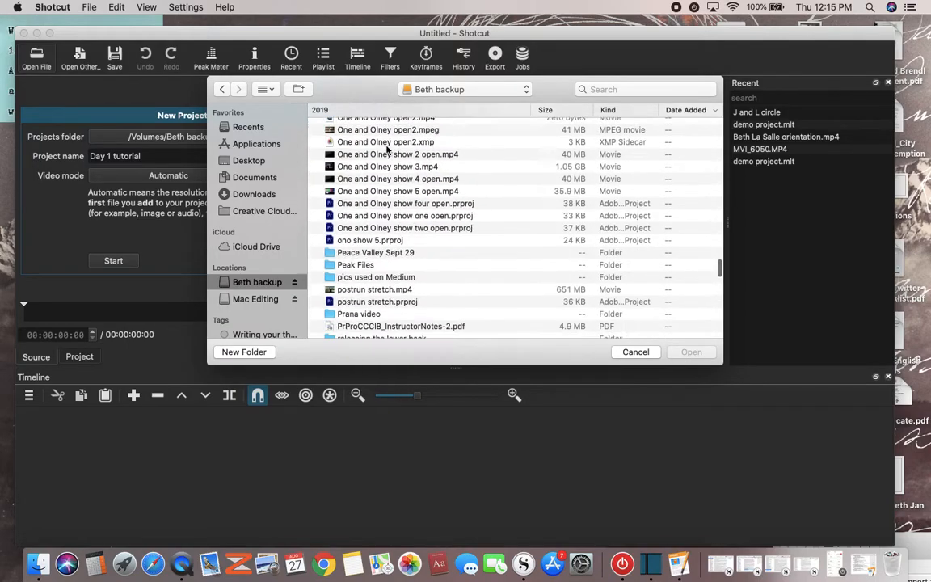
pyautogui.scroll(-12, 387, 150)
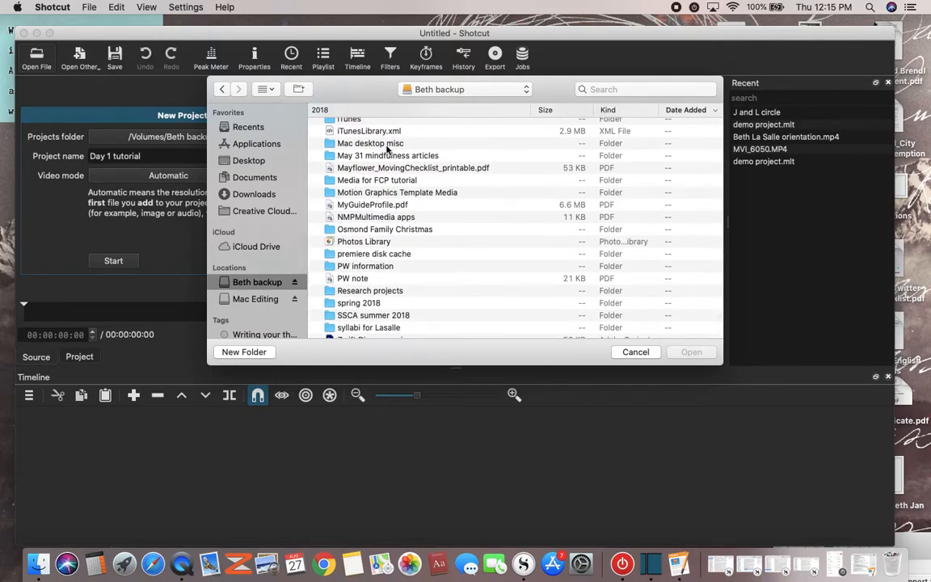
pyautogui.doubleClick(365, 180)
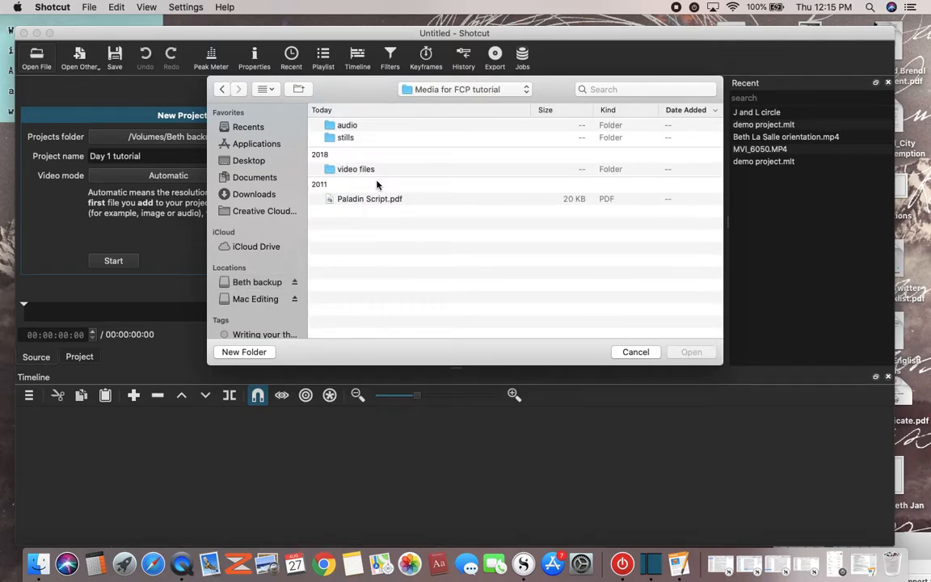
# Step: Open Glow_1.mov from the video files folder and add it to the start of the timeline as the first clip
pyautogui.doubleClick(328, 171)
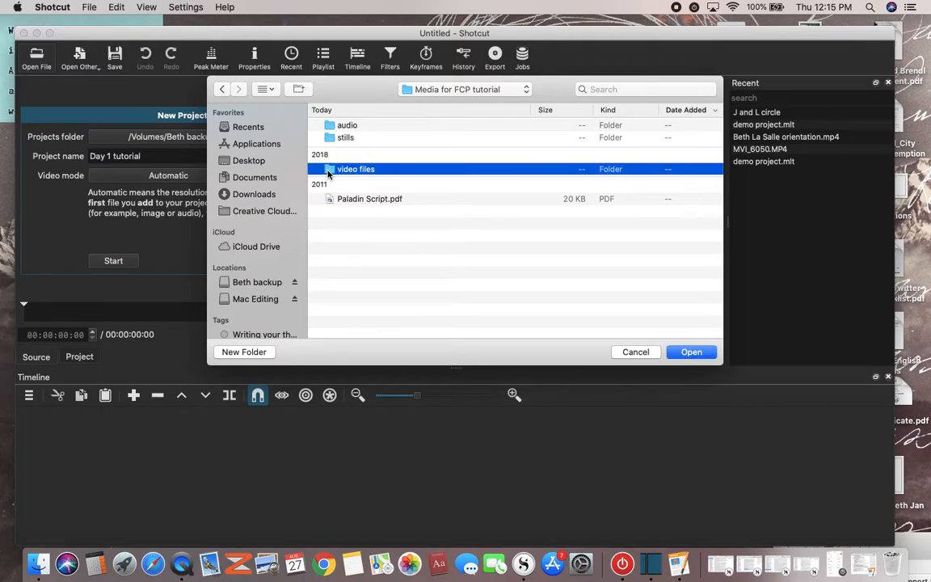
pyautogui.click(353, 127)
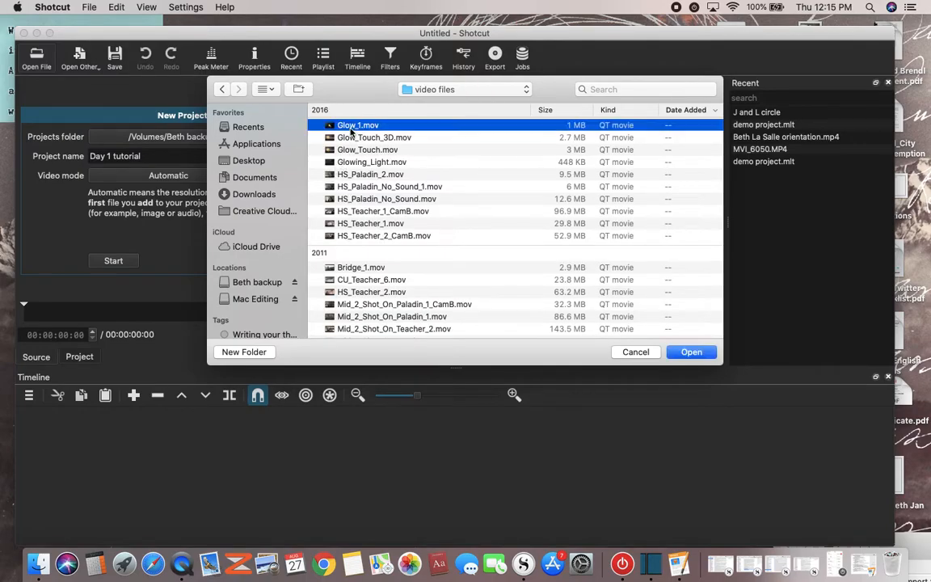
pyautogui.click(690, 354)
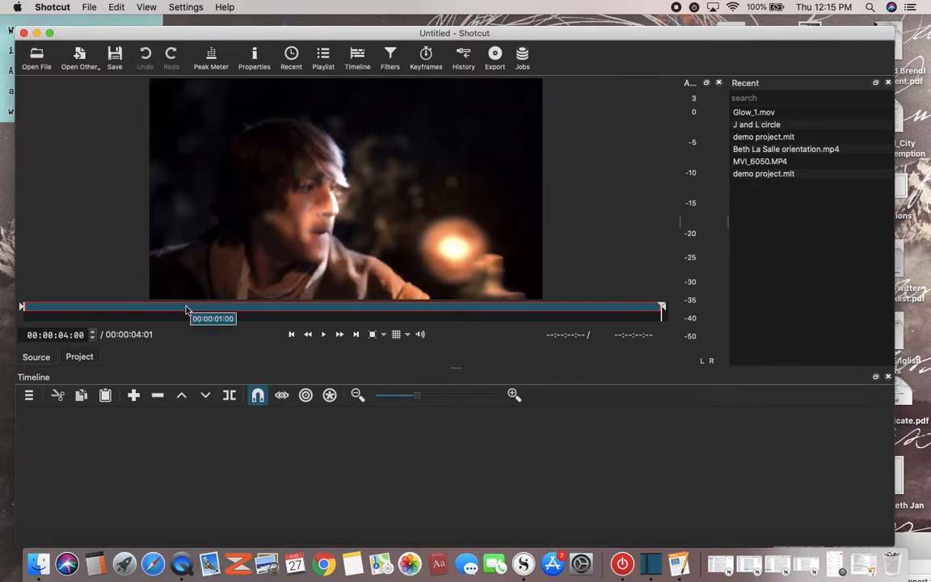
pyautogui.moveTo(202, 262); pyautogui.dragTo(95, 451)
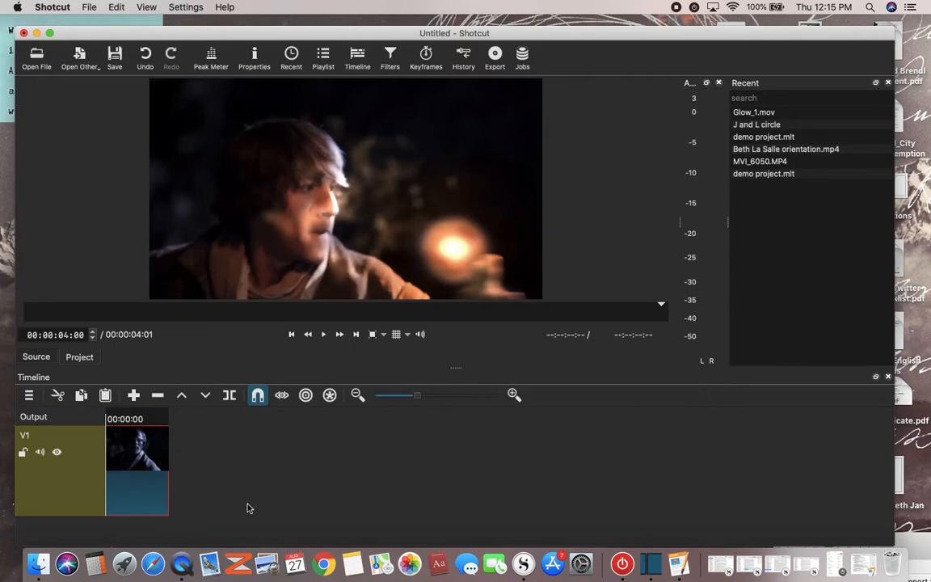
pyautogui.click(41, 453)
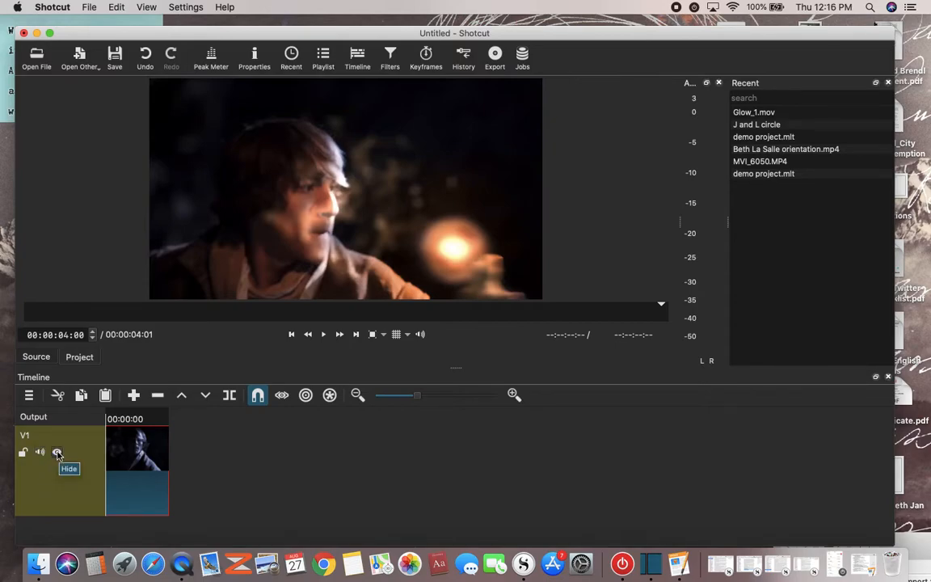
pyautogui.click(57, 454)
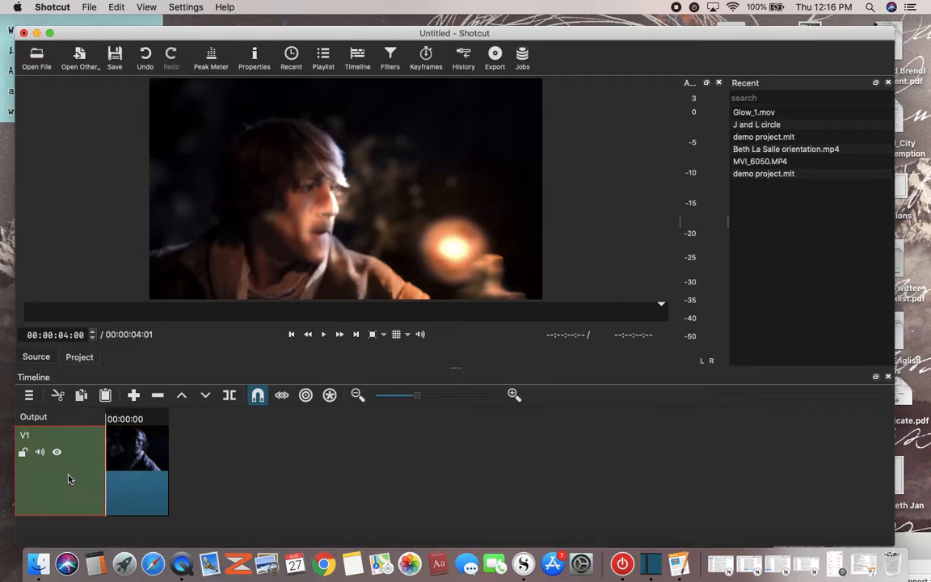
pyautogui.click(67, 480)
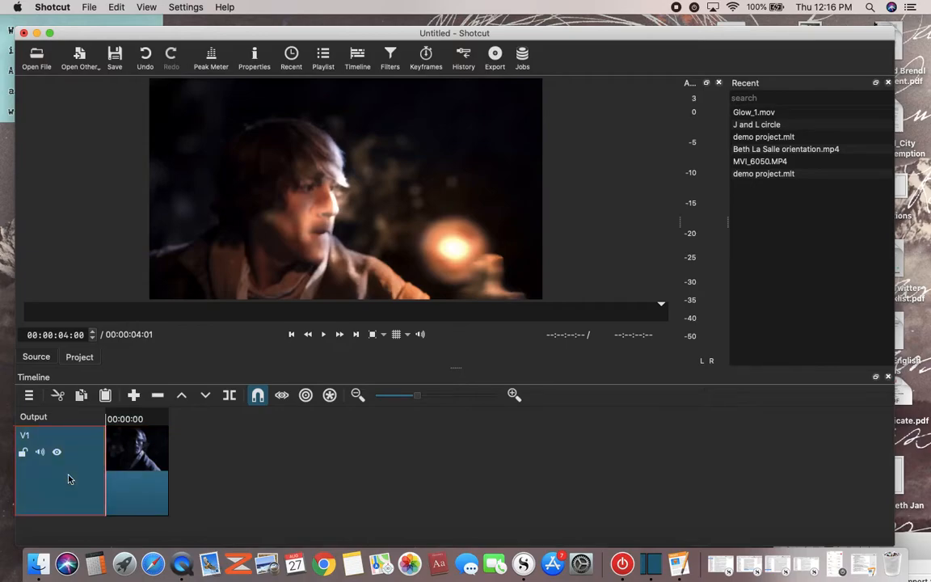
# Step: Play the Glow_1 clip on the timeline from near its beginning to review it
pyautogui.click(146, 494)
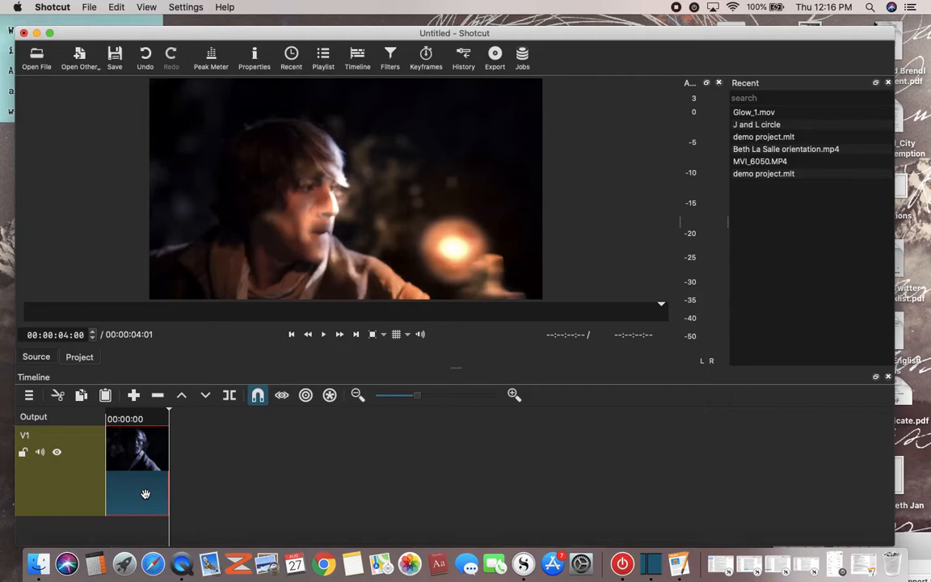
pyautogui.click(114, 418)
pyautogui.click(109, 416)
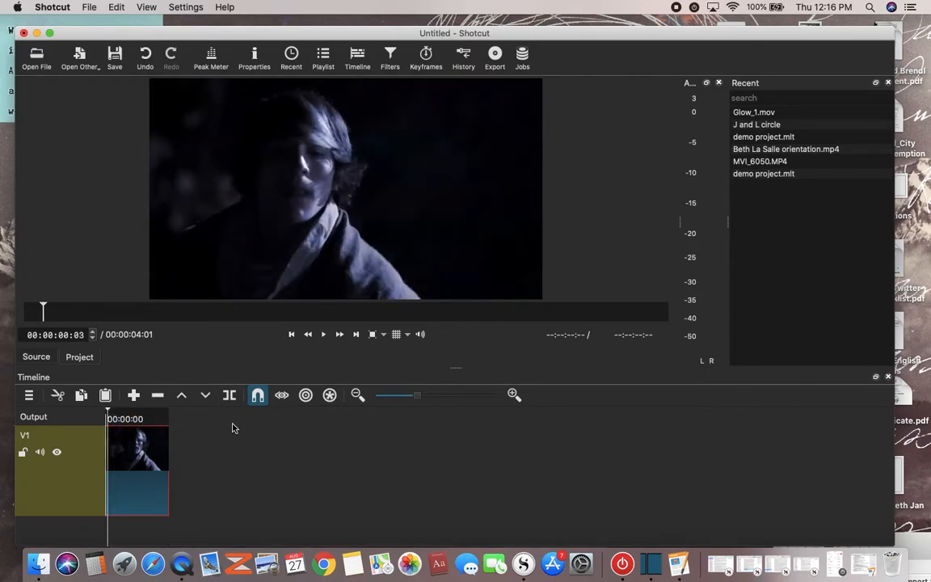
pyautogui.press('space')
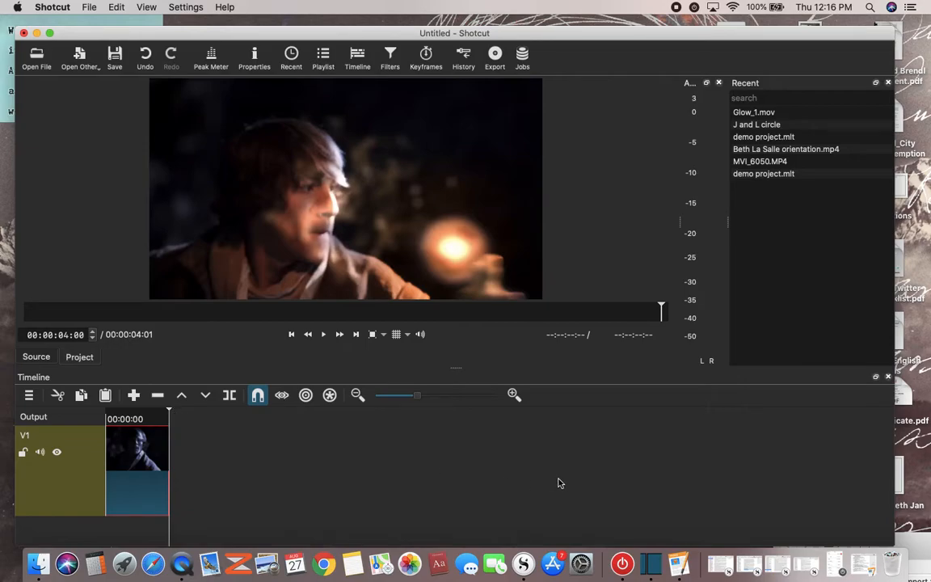
# Step: Check the tutorial instructions in Pages, return to Shotcut, open Glowing_Light.mov from the video files folder and pause its playback
pyautogui.click(679, 564)
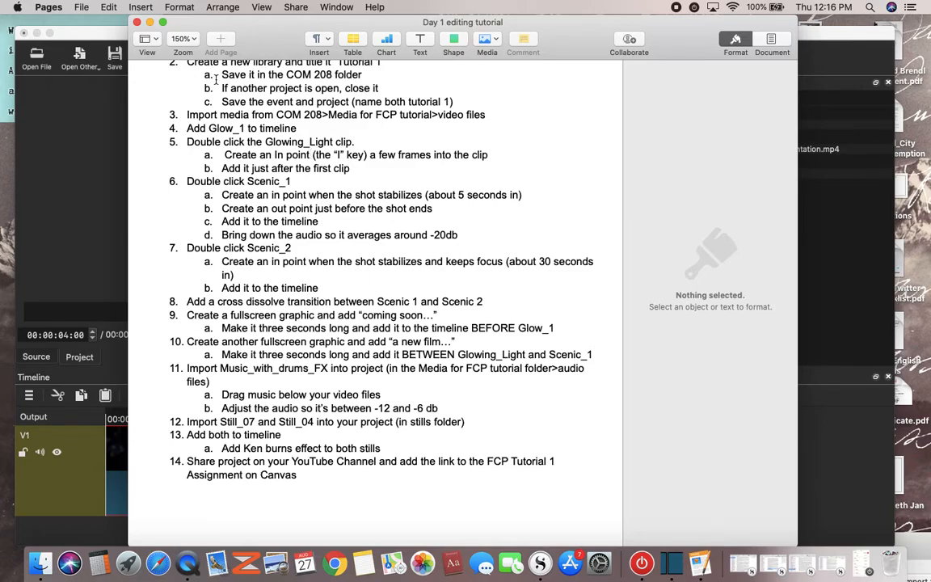
pyautogui.click(150, 23)
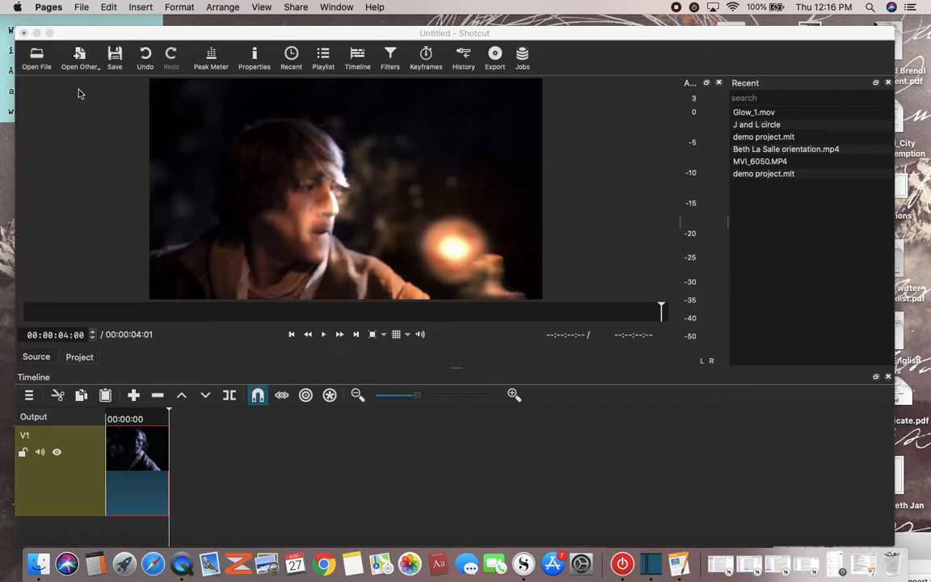
pyautogui.click(36, 60)
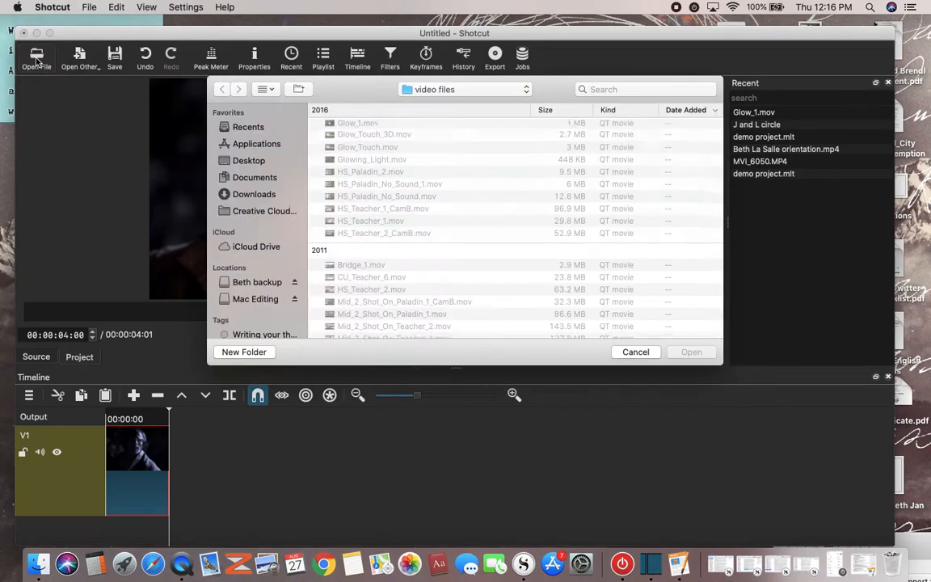
pyautogui.click(327, 162)
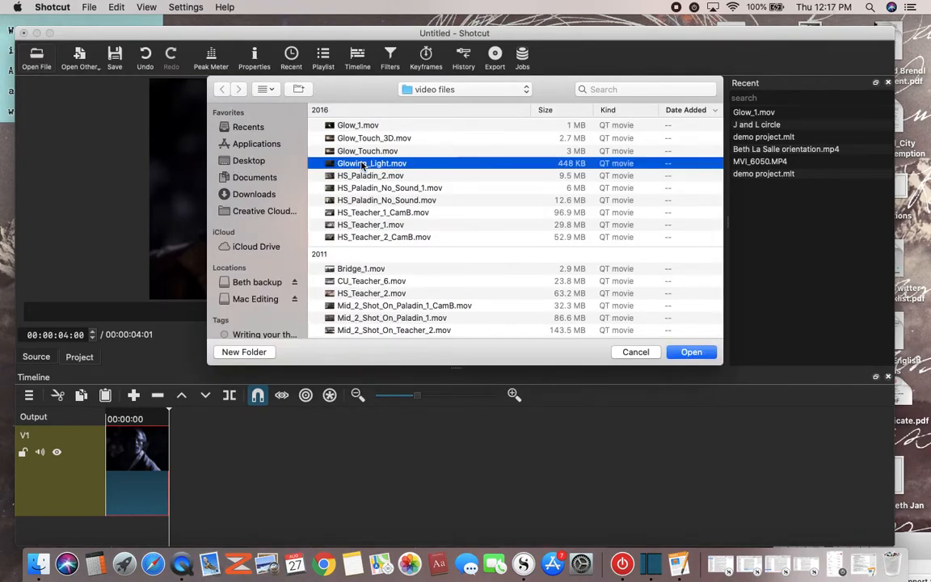
pyautogui.click(688, 352)
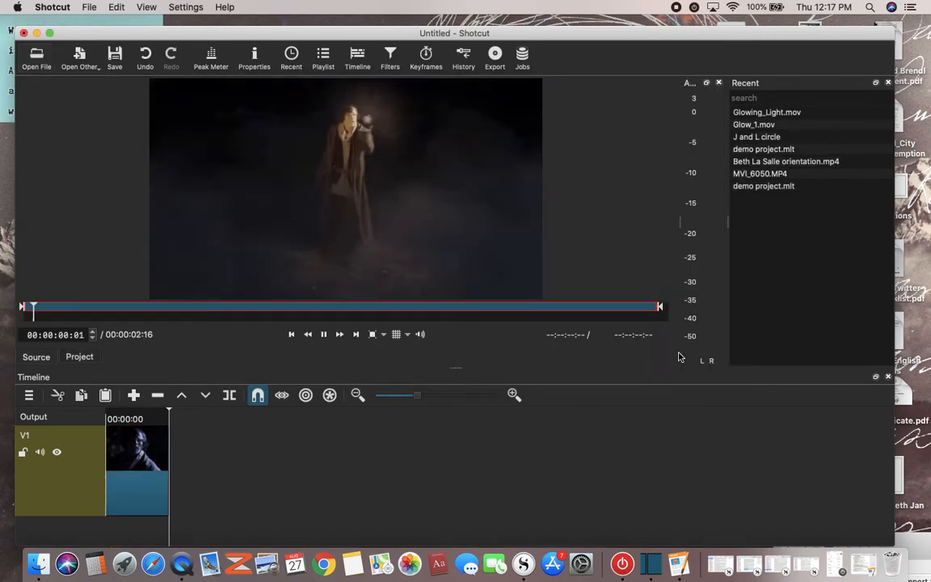
pyautogui.press('space')
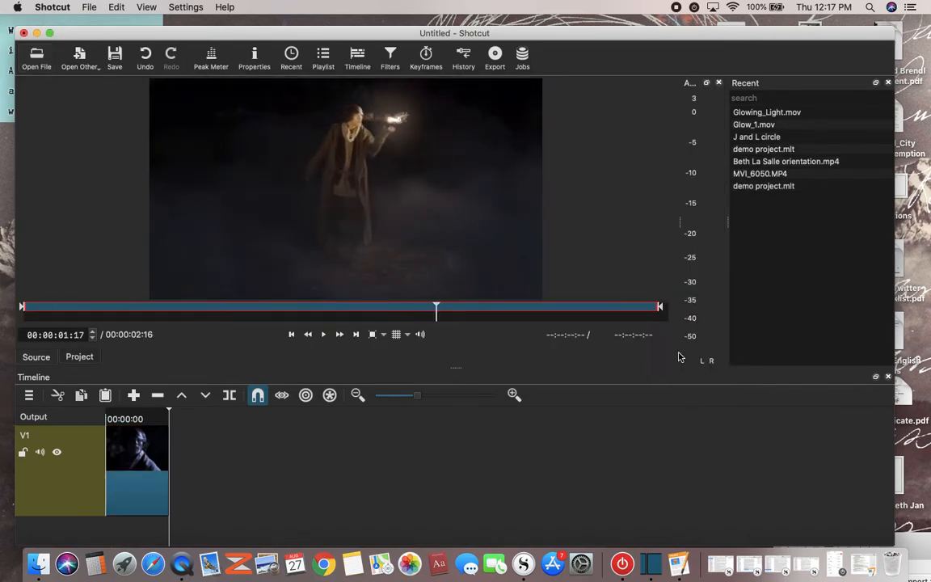
# Step: Scrub through the Glowing_Light clip and set its in point at 00:00:00:06
pyautogui.moveTo(434, 307); pyautogui.dragTo(165, 307)
pyautogui.moveTo(266, 308); pyautogui.dragTo(77, 308)
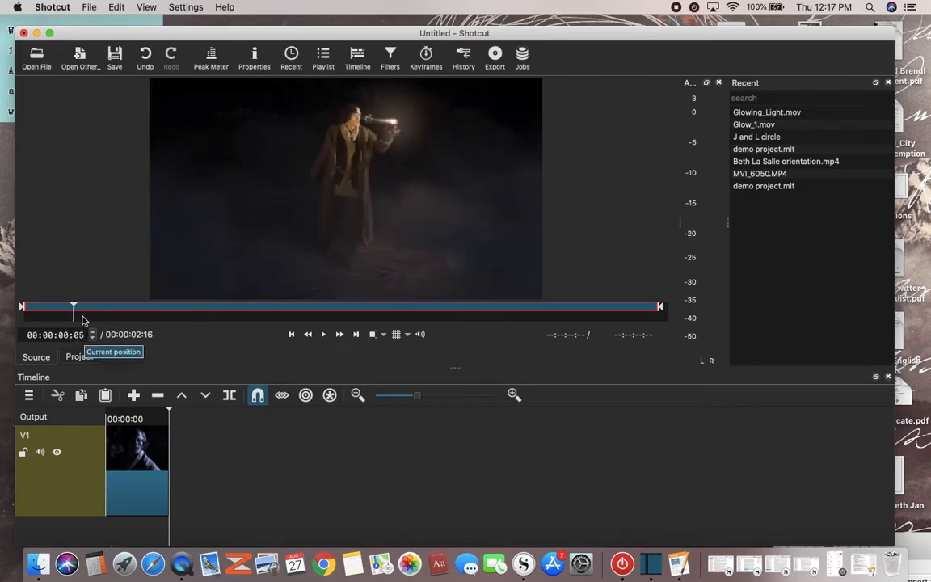
pyautogui.moveTo(84, 308); pyautogui.dragTo(141, 309)
pyautogui.moveTo(152, 309); pyautogui.dragTo(267, 314)
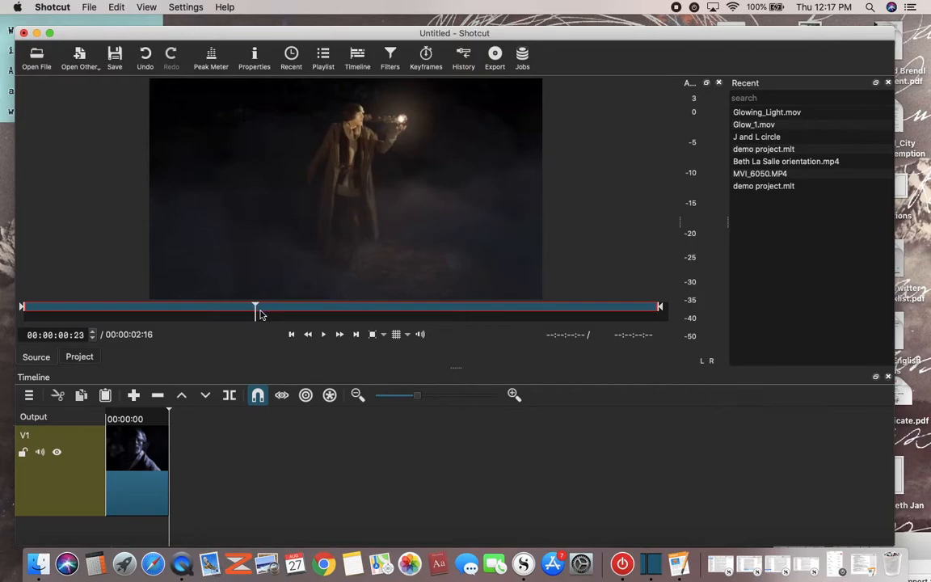
pyautogui.click(93, 338)
pyautogui.click(92, 332)
pyautogui.click(92, 332)
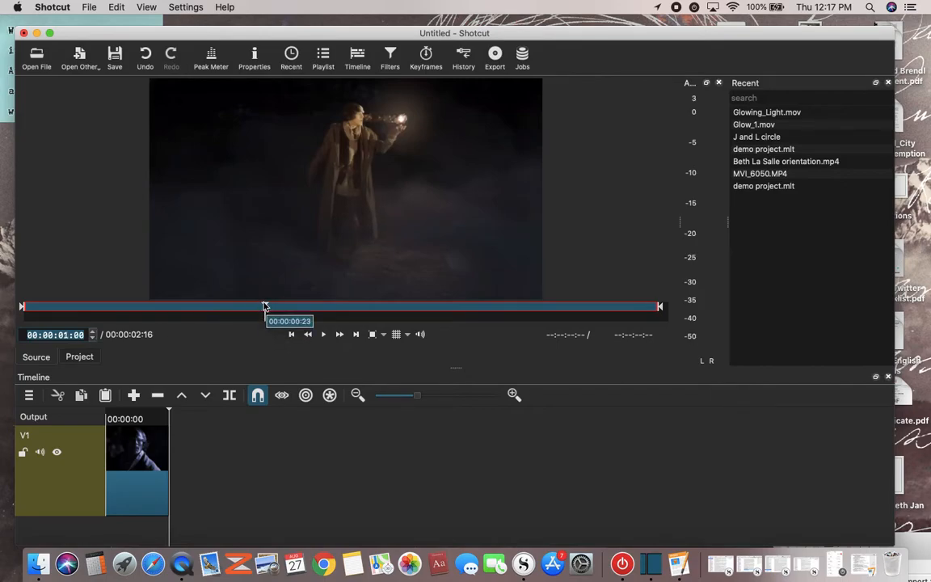
pyautogui.moveTo(265, 307); pyautogui.dragTo(90, 309)
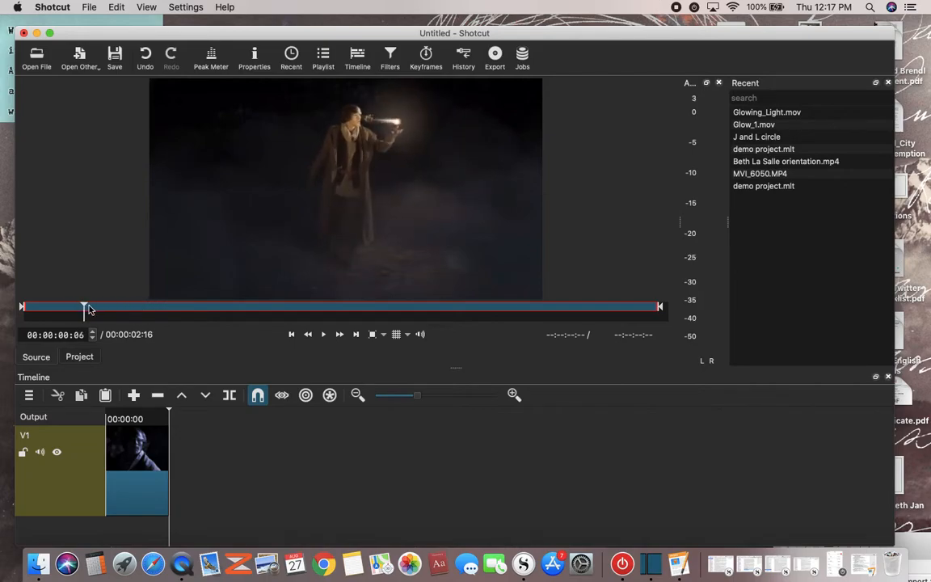
pyautogui.press('i')
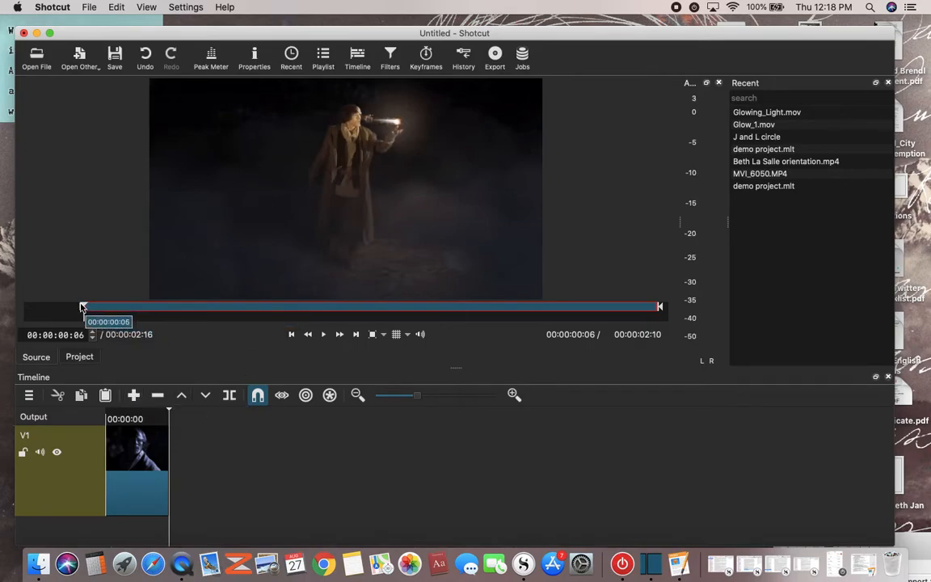
# Step: Append the trimmed Glowing_Light clip after Glow_1 on the timeline and play the sequence from the start
pyautogui.click(134, 395)
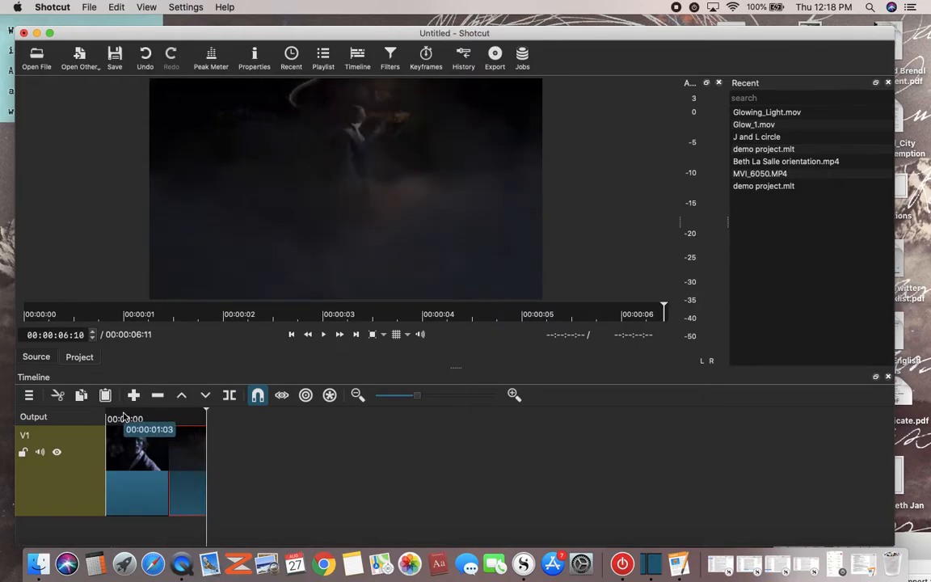
pyautogui.click(123, 418)
pyautogui.click(105, 417)
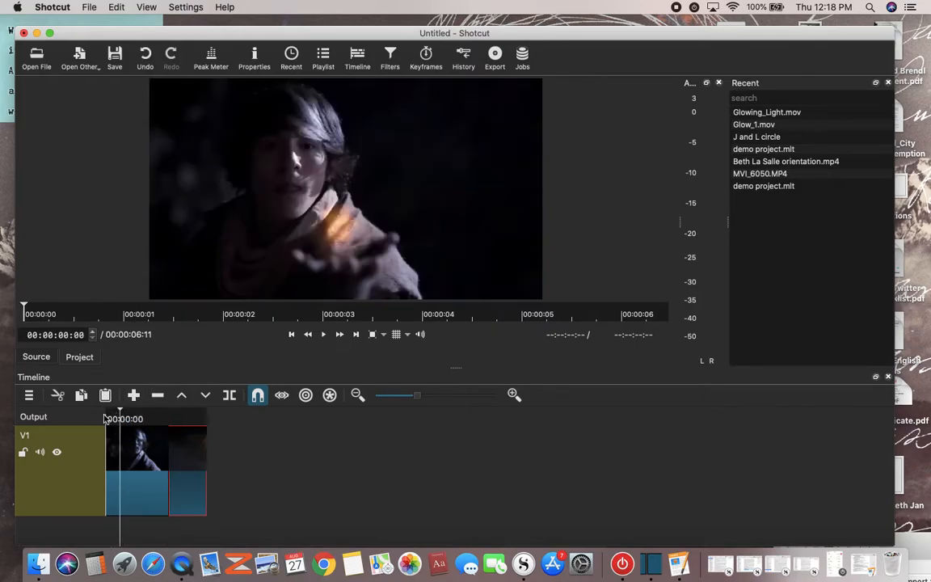
pyautogui.press('space')
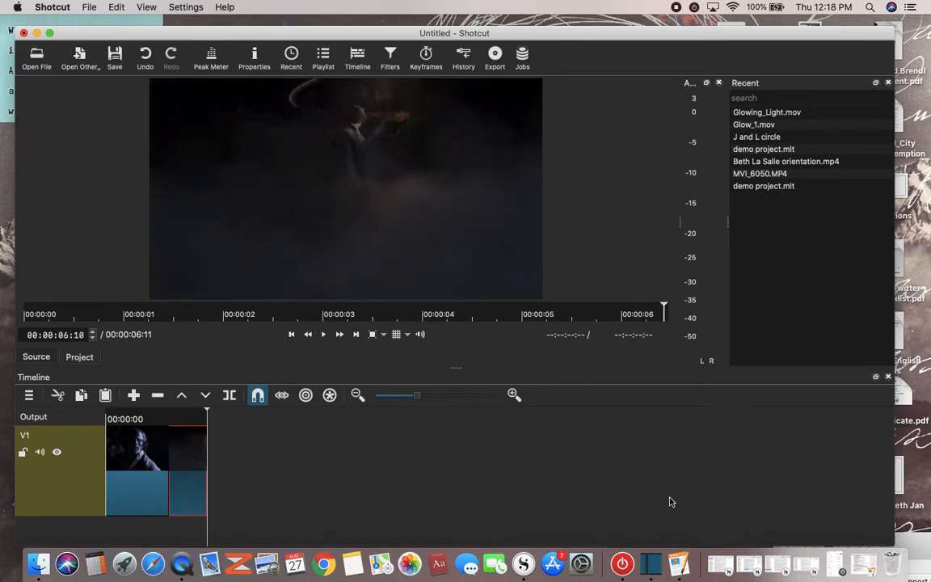
# Step: Check the tutorial instructions in Pages, return to Shotcut and open Scenic_1.mov from the video files folder, pausing its playback
pyautogui.click(681, 564)
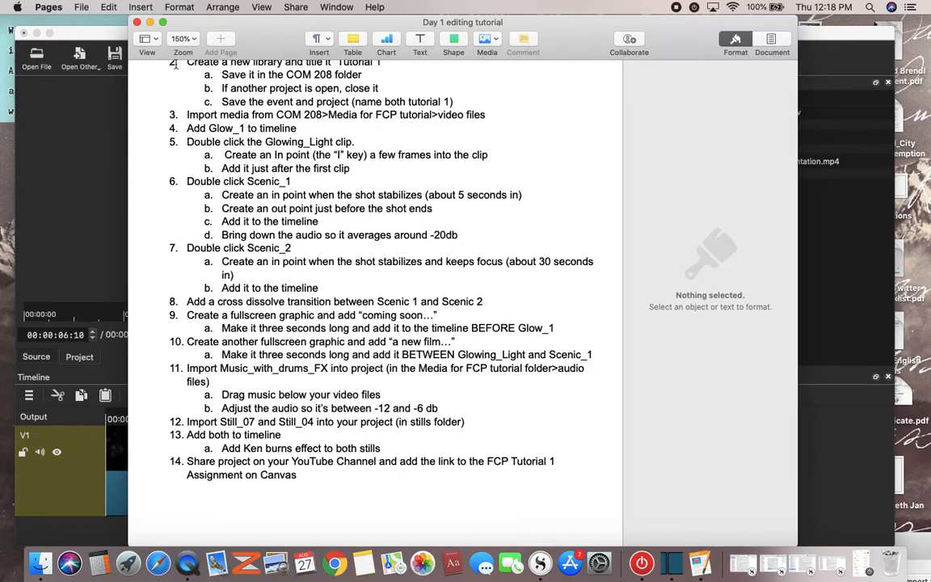
pyautogui.click(137, 22)
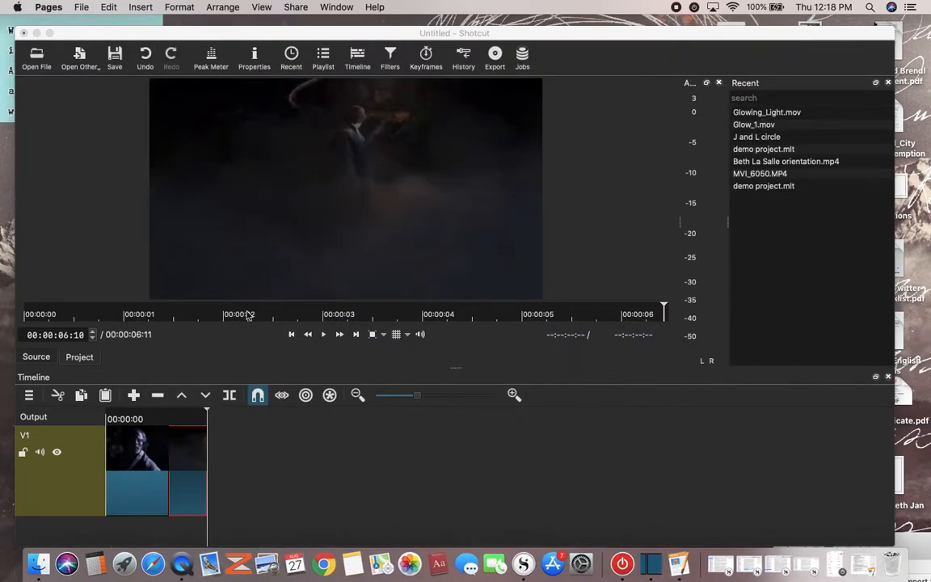
pyautogui.click(36, 54)
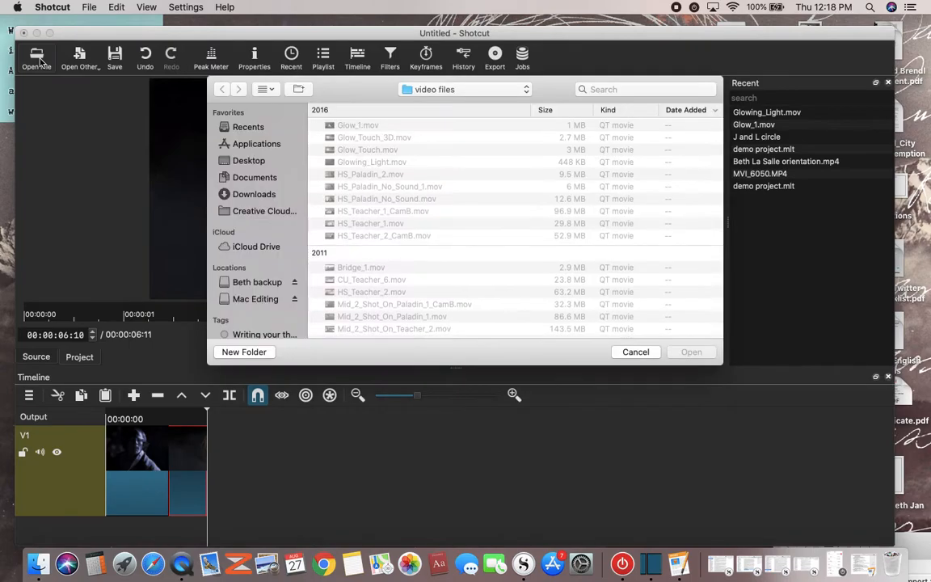
pyautogui.scroll(-5, 418, 259)
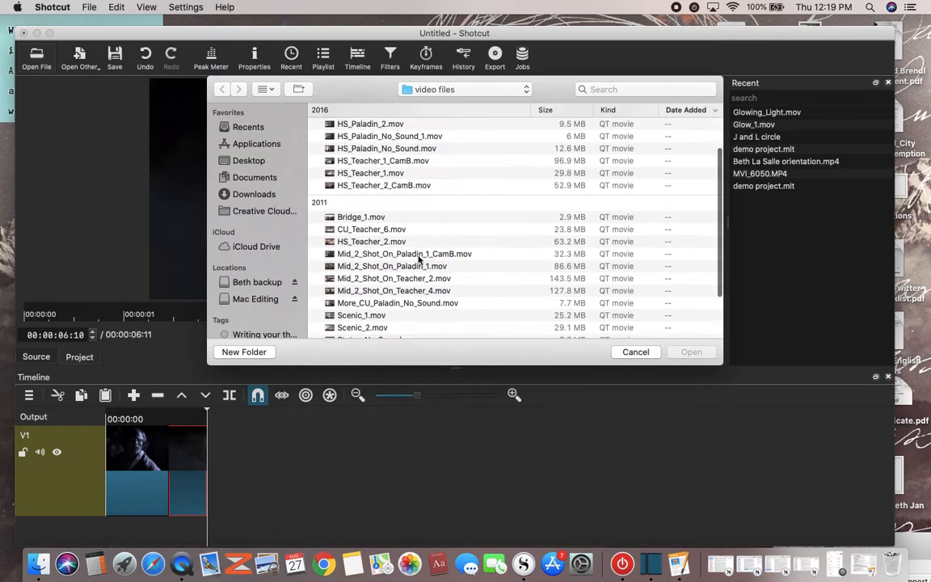
pyautogui.click(364, 277)
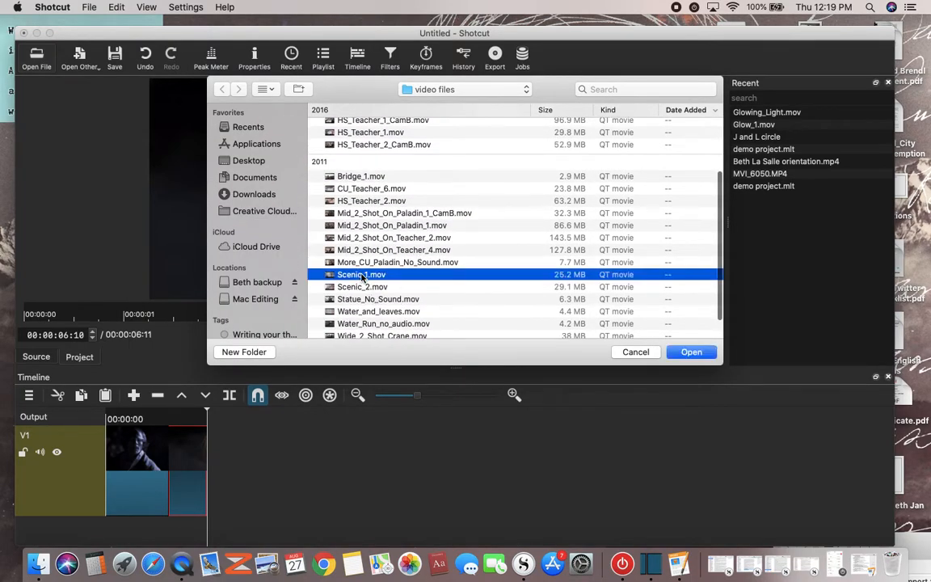
pyautogui.click(679, 352)
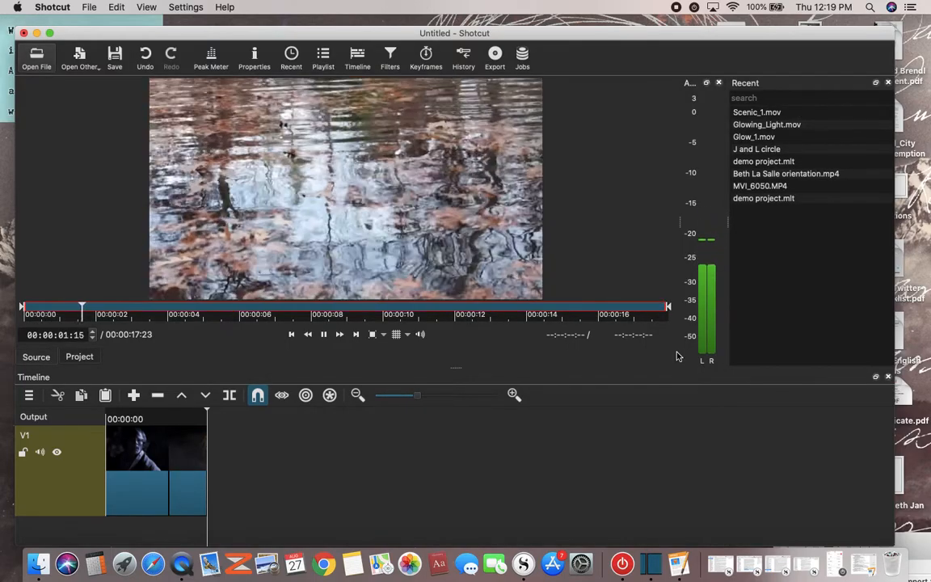
pyautogui.press('space')
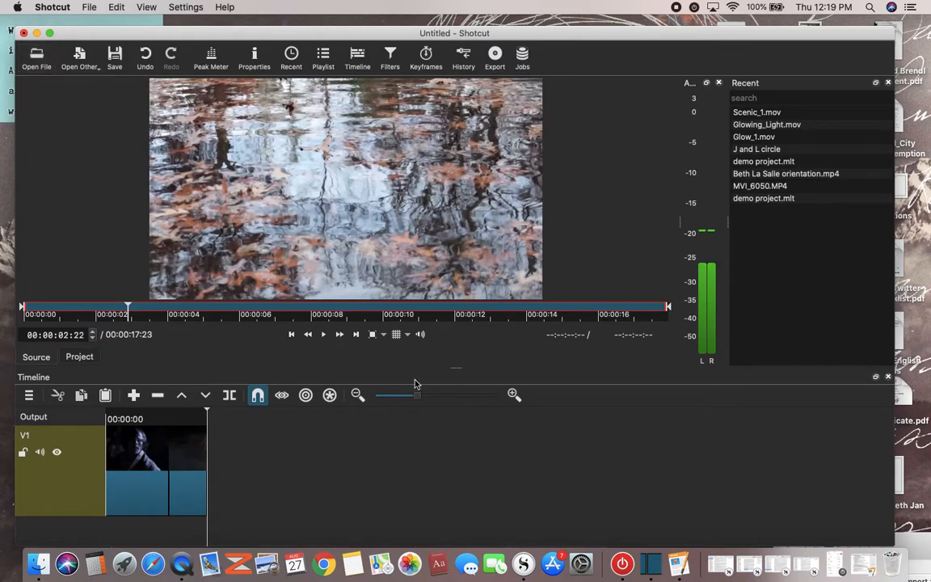
# Step: Play Scenic_1 from its beginning to where the shot stabilizes and set its in point at 00:00:05:16
pyautogui.moveTo(127, 308); pyautogui.dragTo(26, 308)
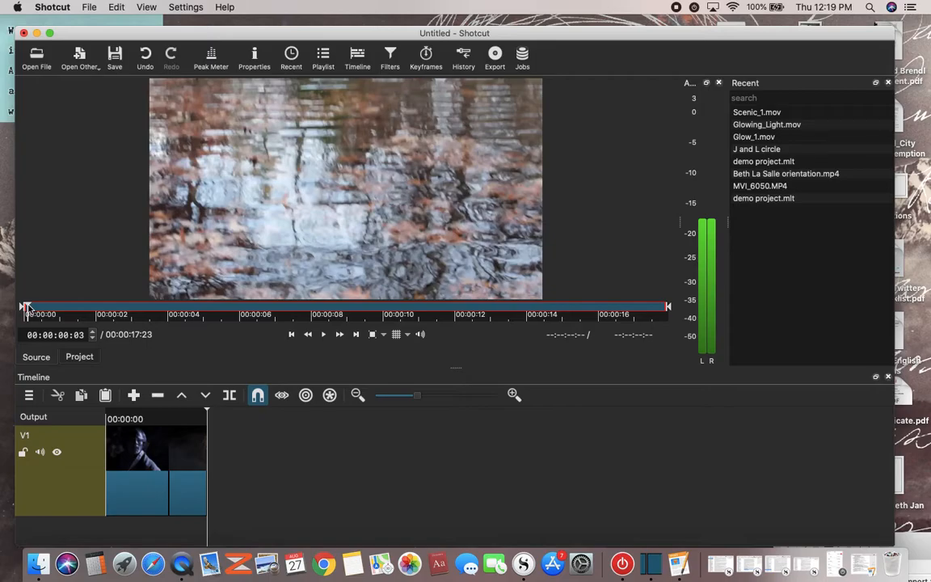
pyautogui.press('space')
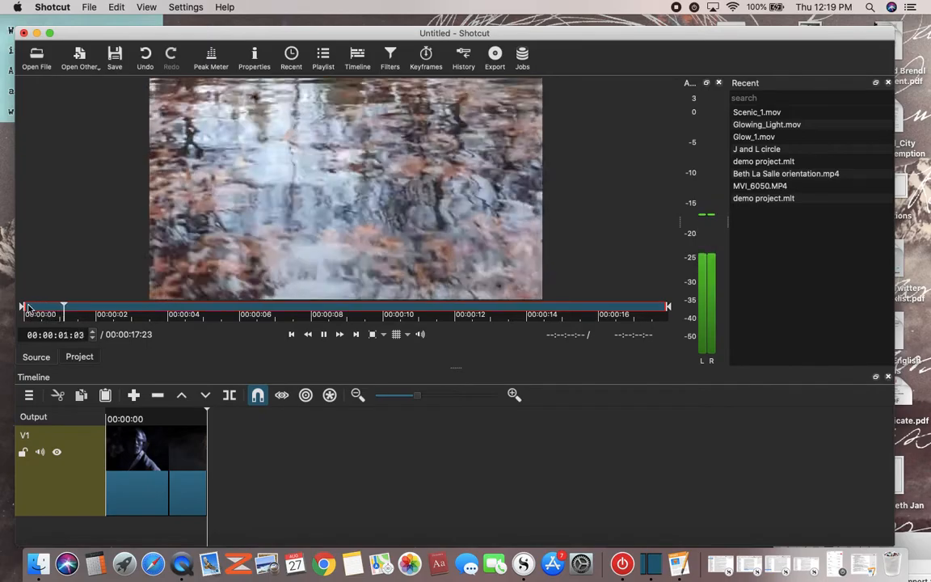
pyautogui.press('space')
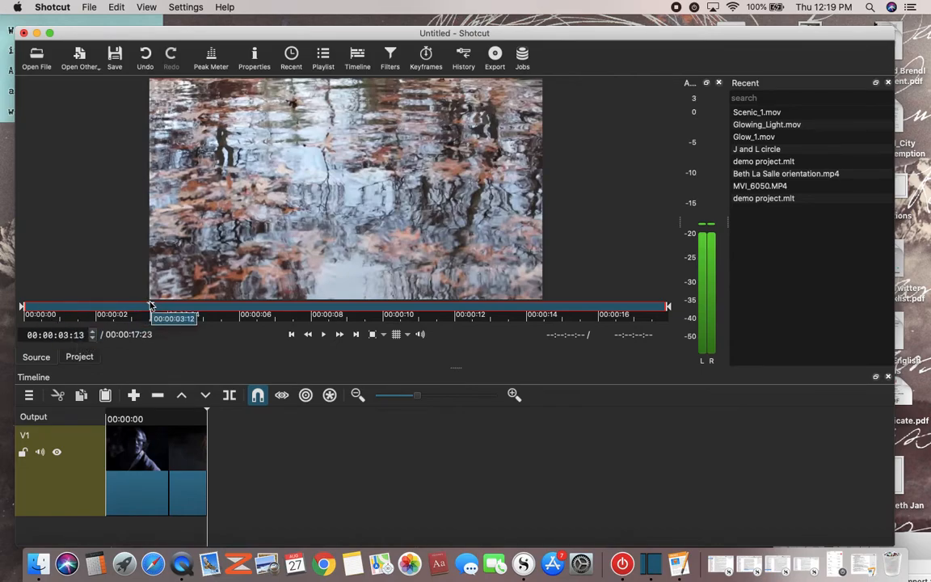
pyautogui.press('space')
pyautogui.press('space')
pyautogui.press('space')
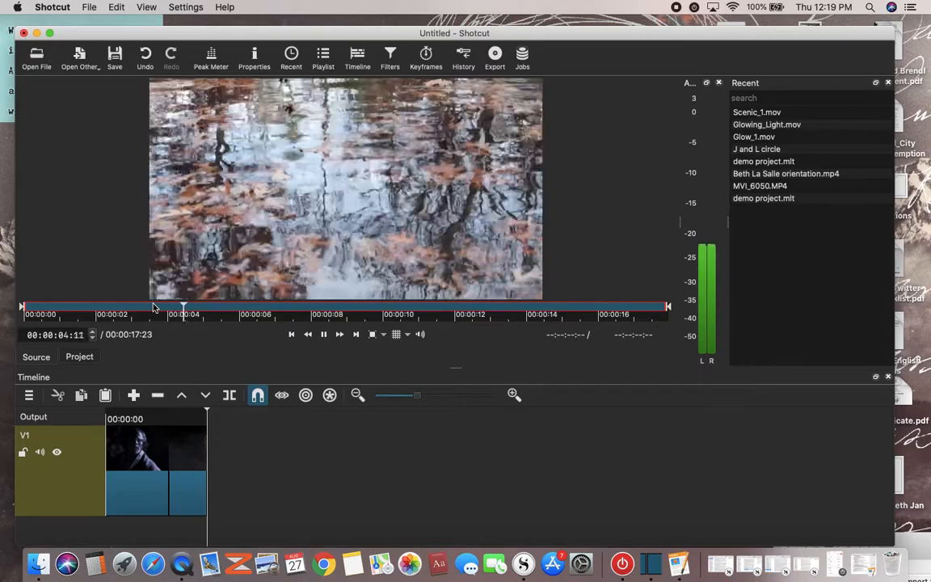
pyautogui.press('space')
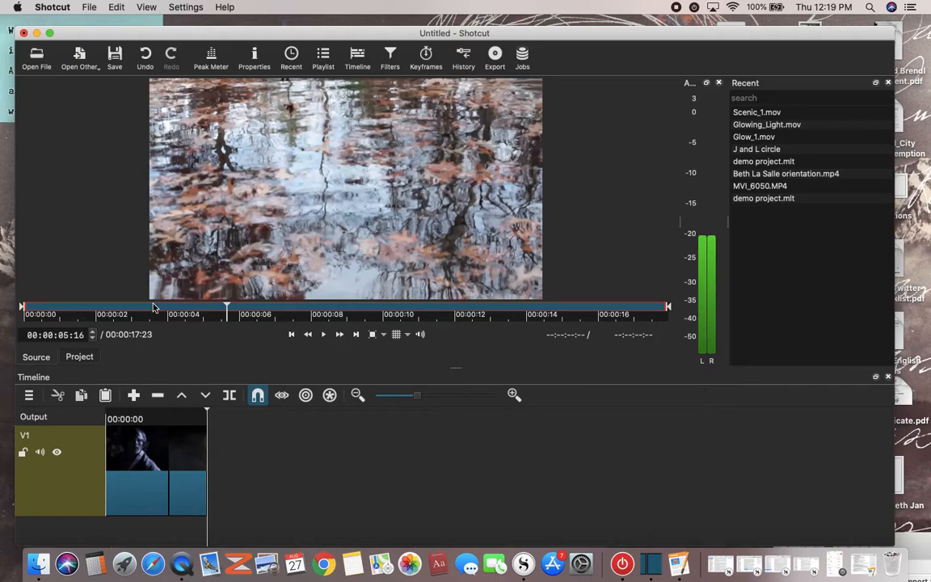
pyautogui.press('i')
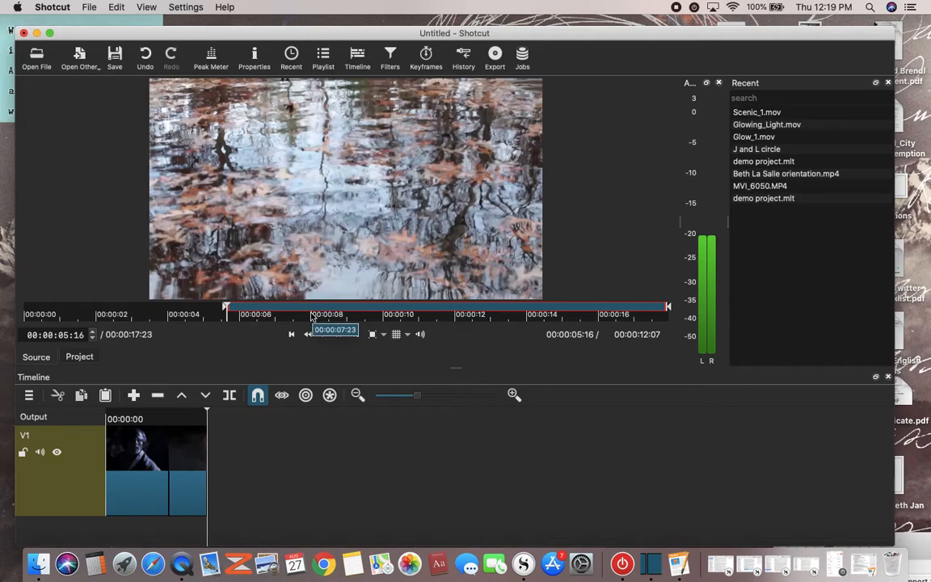
# Step: After checking the Pages instructions, set the Scenic_1 out point at 00:00:16:00 and append the trimmed clip to the timeline
pyautogui.click(678, 563)
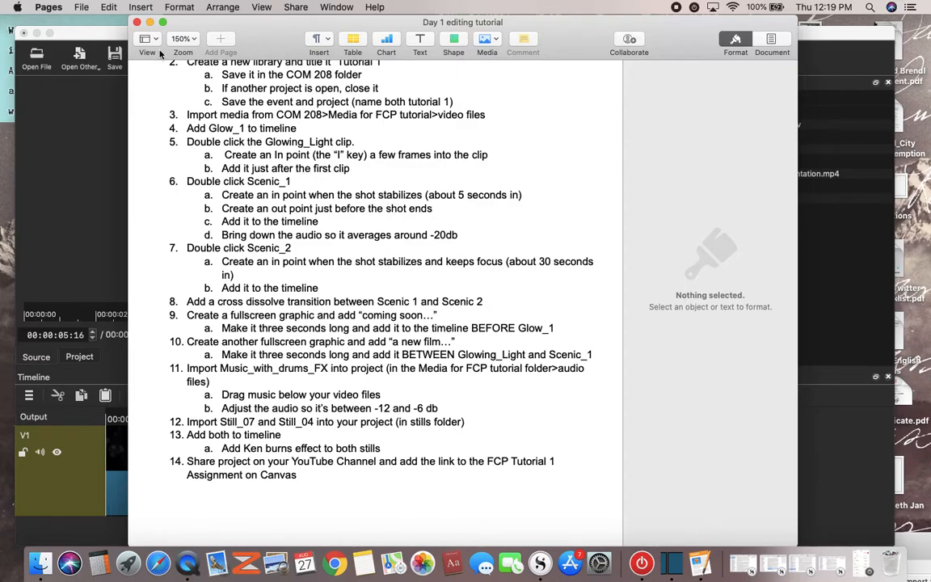
pyautogui.click(148, 23)
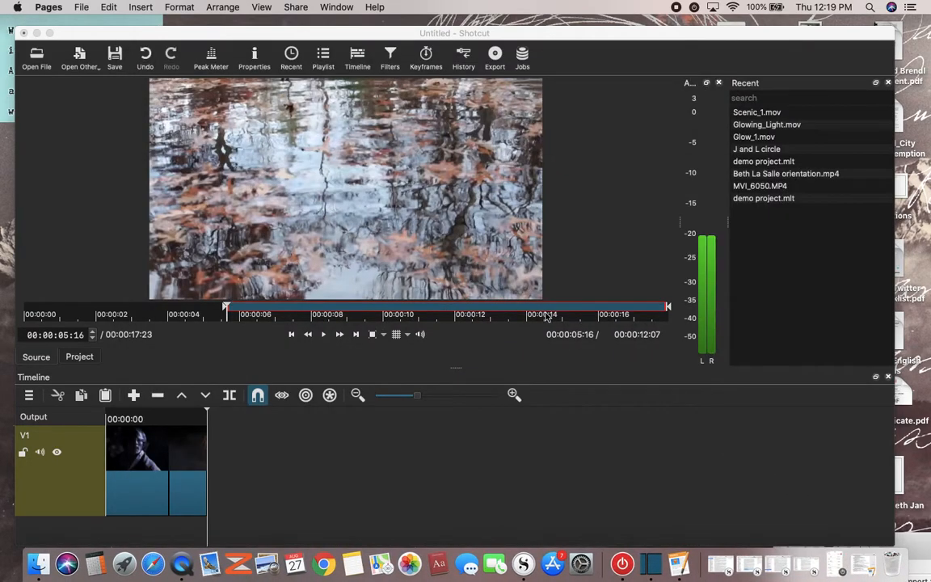
pyautogui.click(416, 308)
pyautogui.moveTo(416, 308); pyautogui.dragTo(599, 315)
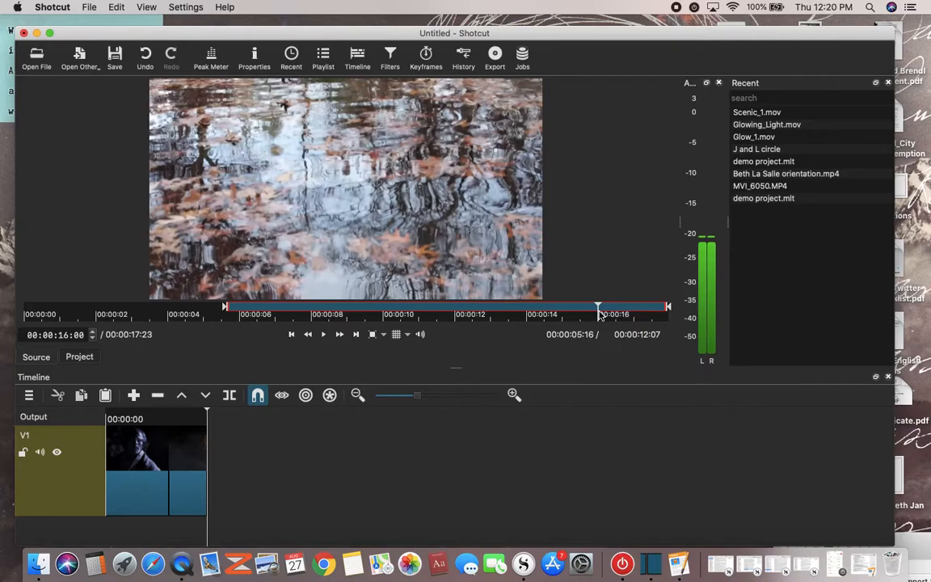
pyautogui.press('o')
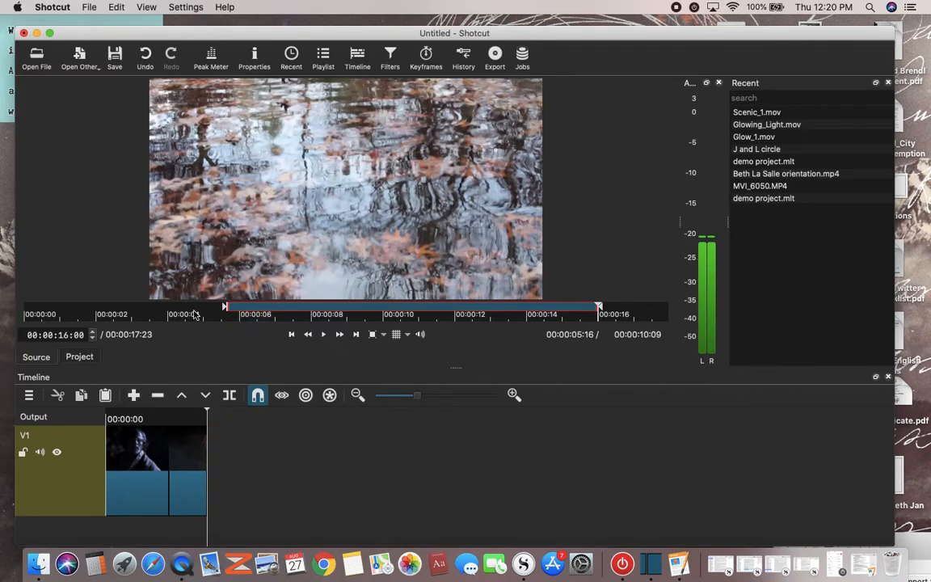
pyautogui.click(135, 396)
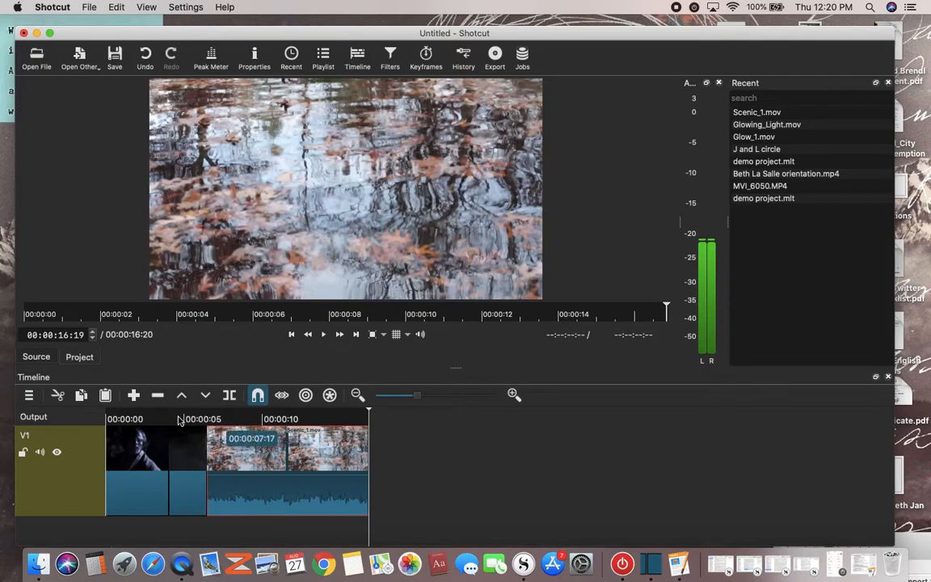
# Step: Play the timeline from the start into the Scenic_1 clip to review the edit and its audio level
pyautogui.click(114, 418)
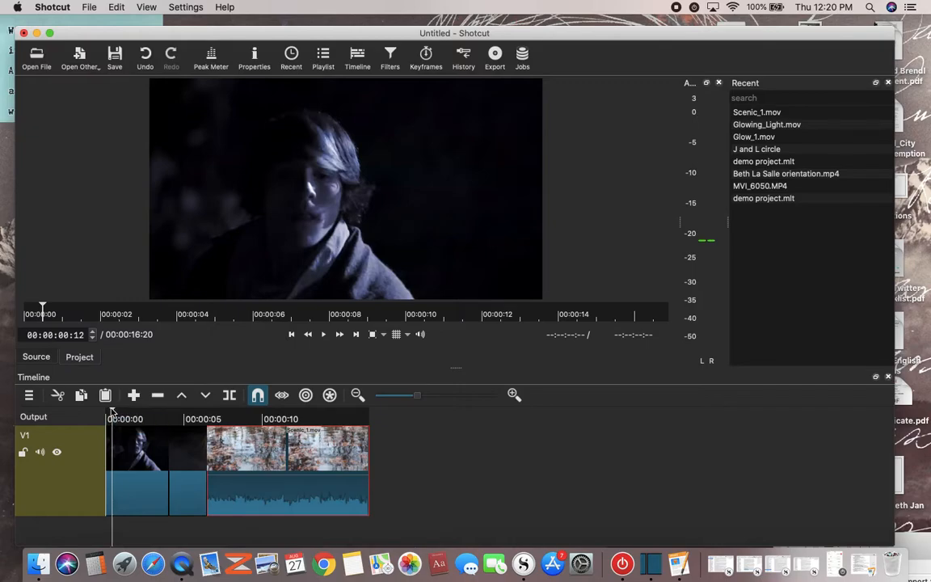
pyautogui.click(106, 413)
pyautogui.press('space')
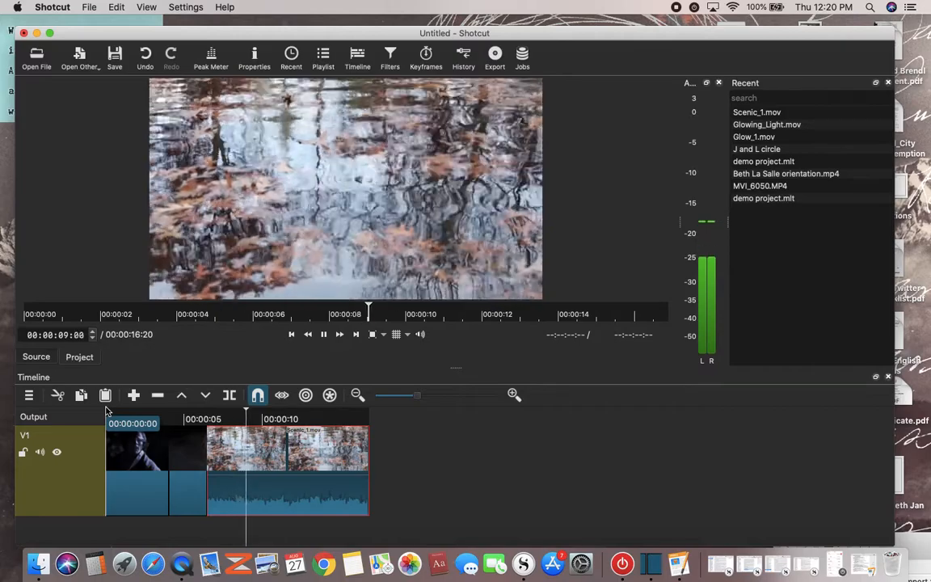
pyautogui.press('space')
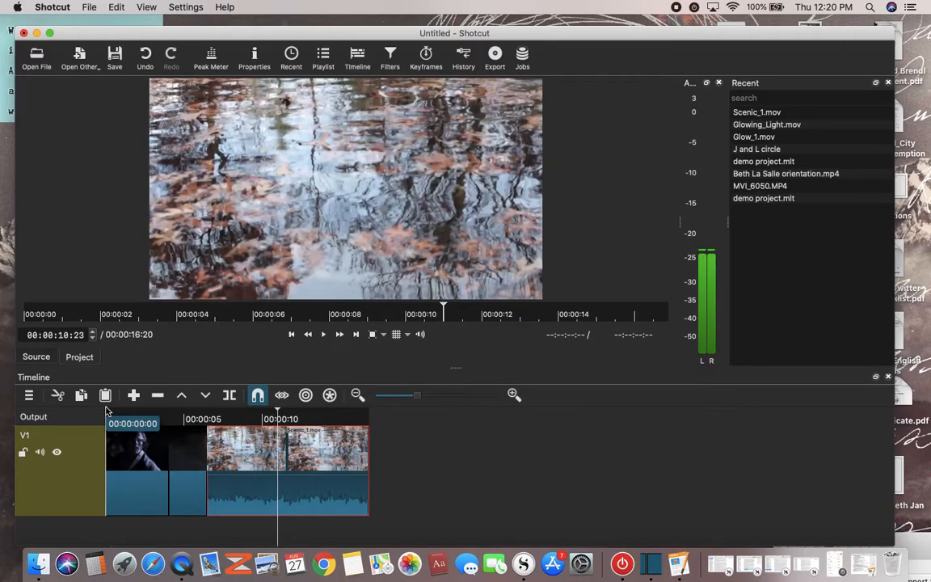
pyautogui.click(28, 397)
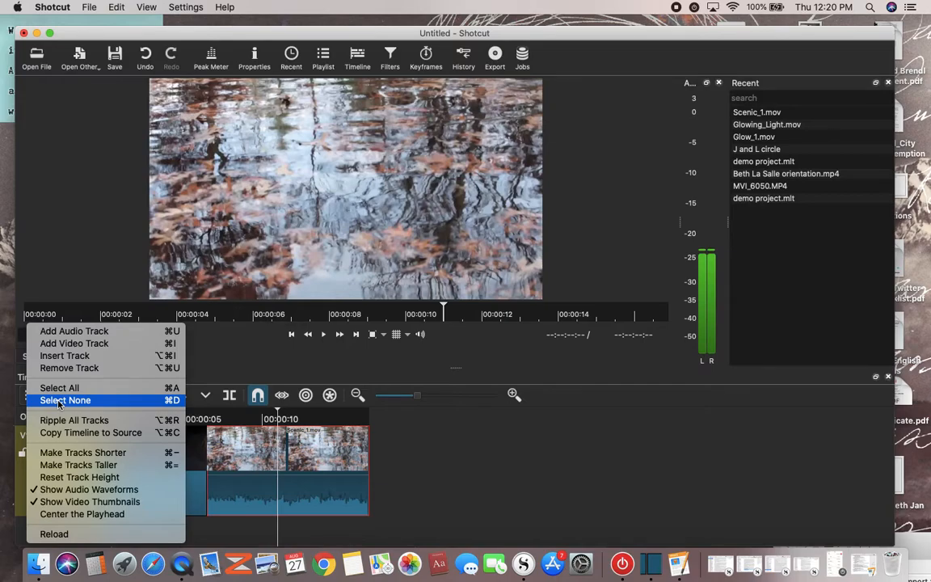
pyautogui.click(22, 418)
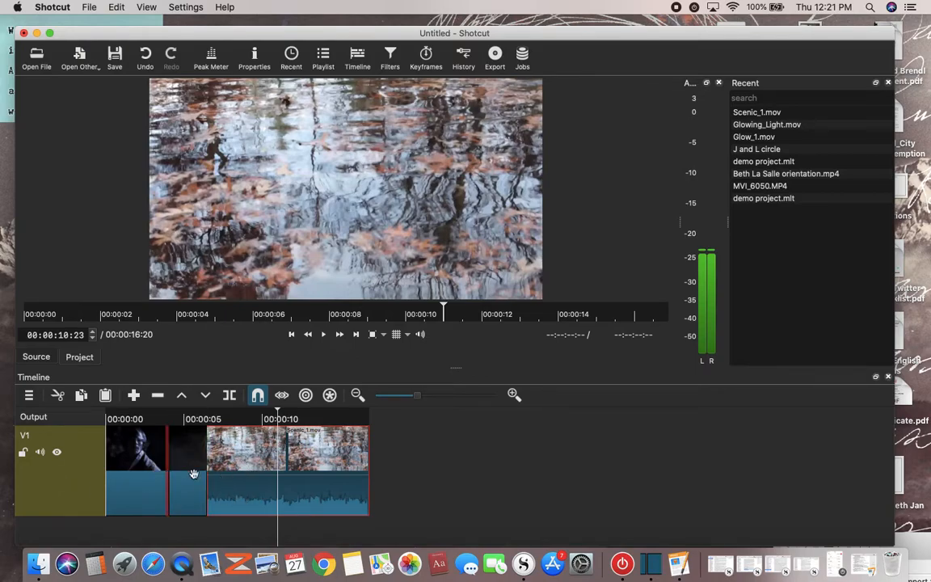
pyautogui.click(68, 494)
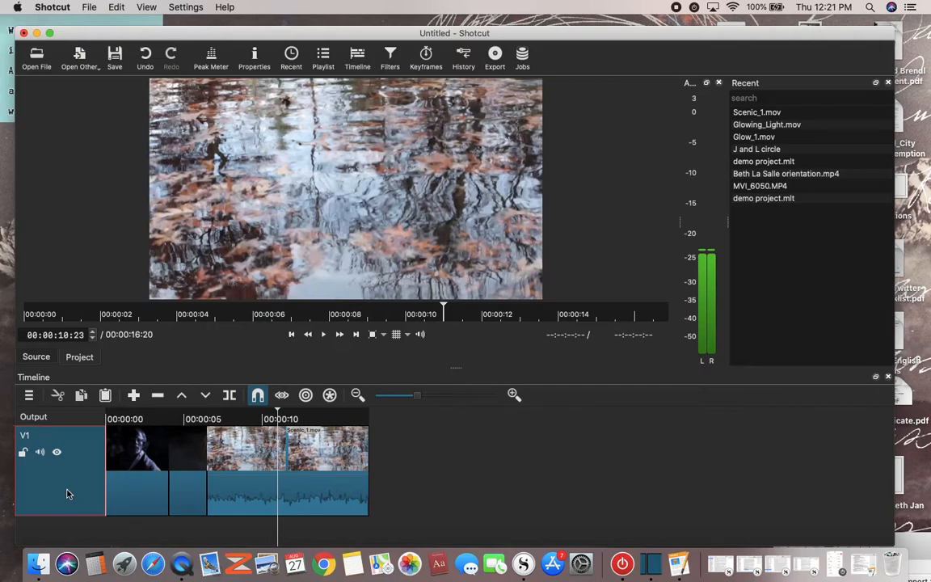
pyautogui.rightClick(67, 494)
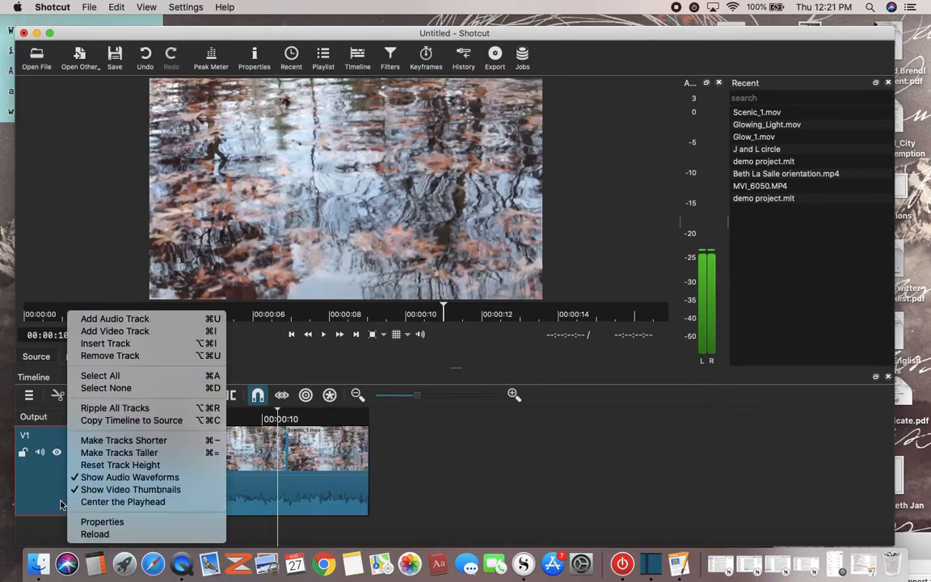
pyautogui.click(56, 477)
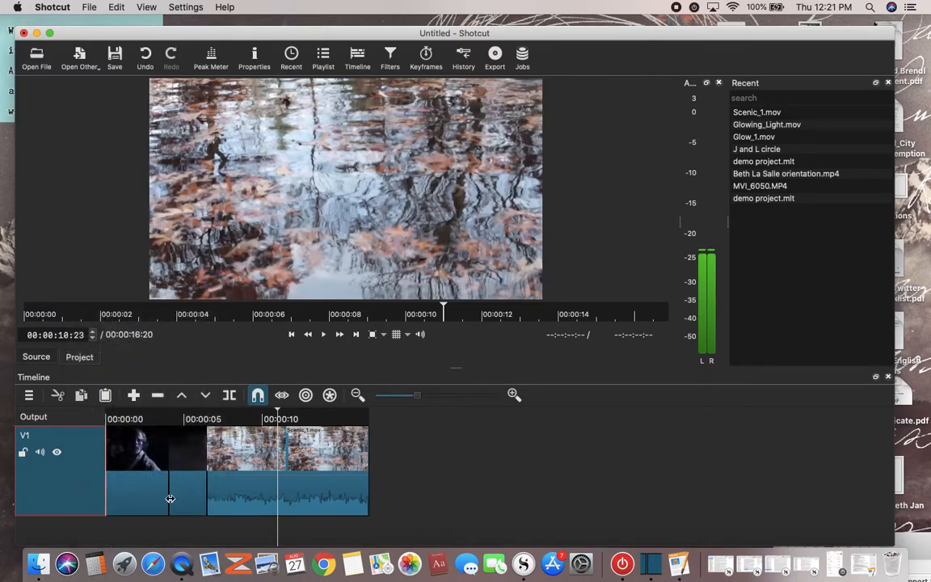
# Step: Try to detach the audio from the Scenic_1 clip on the timeline
pyautogui.rightClick(239, 502)
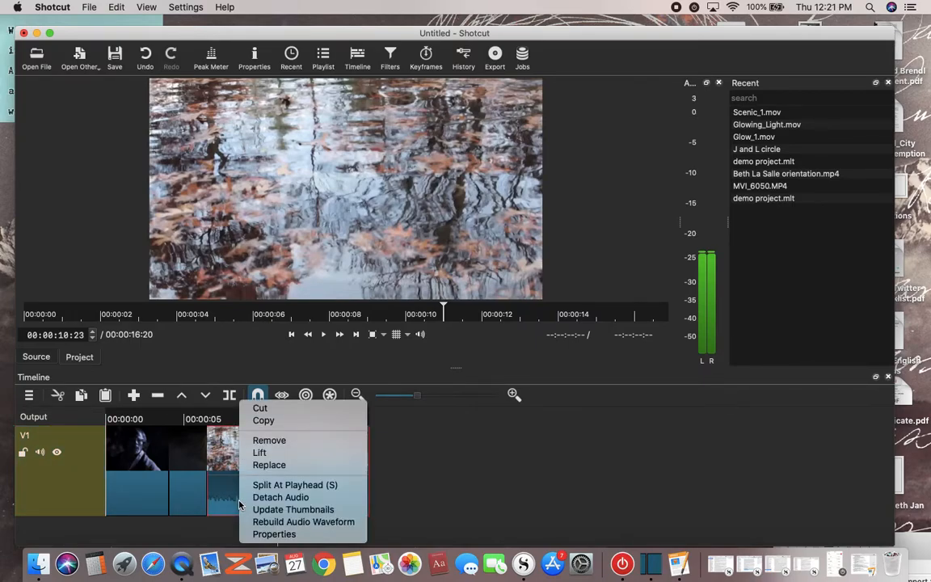
pyautogui.click(275, 497)
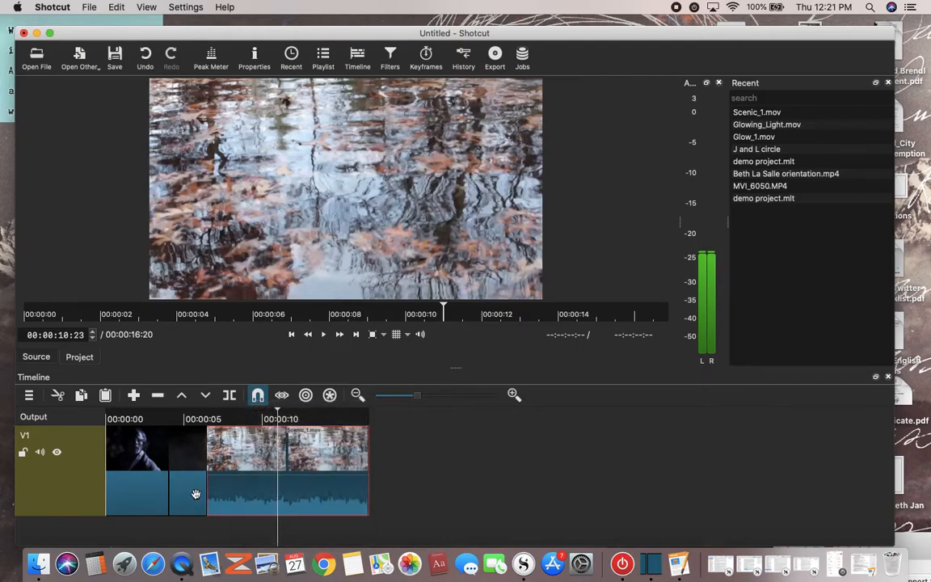
pyautogui.click(195, 494)
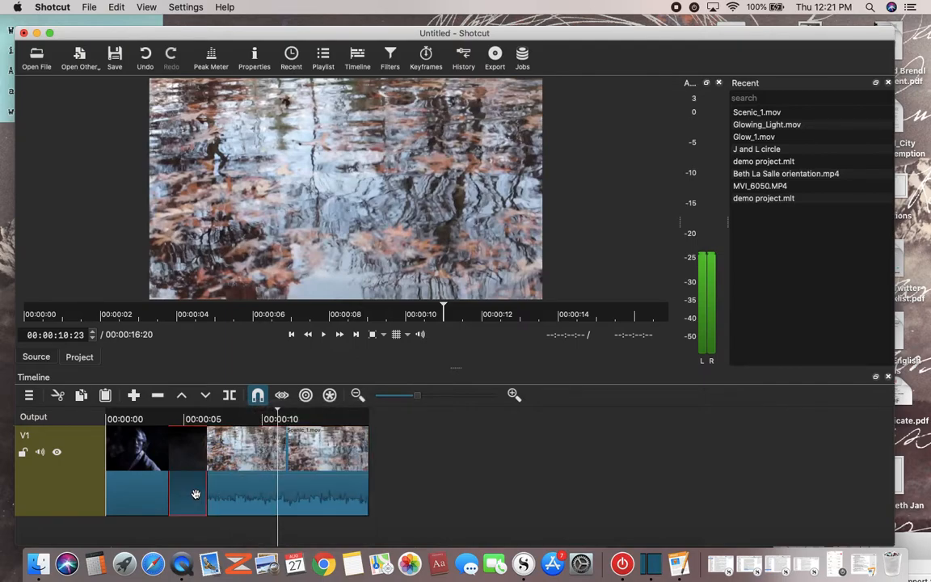
pyautogui.click(264, 499)
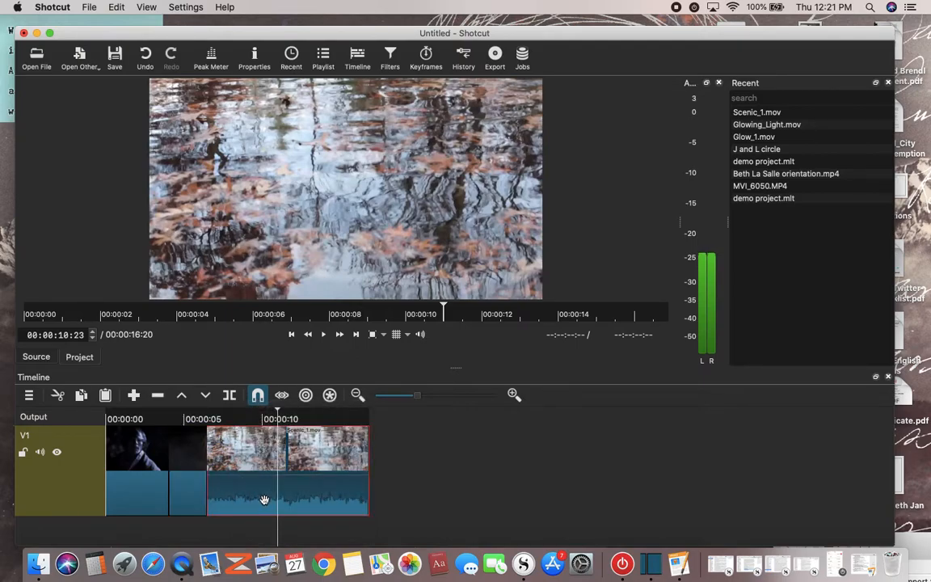
pyautogui.rightClick(264, 499)
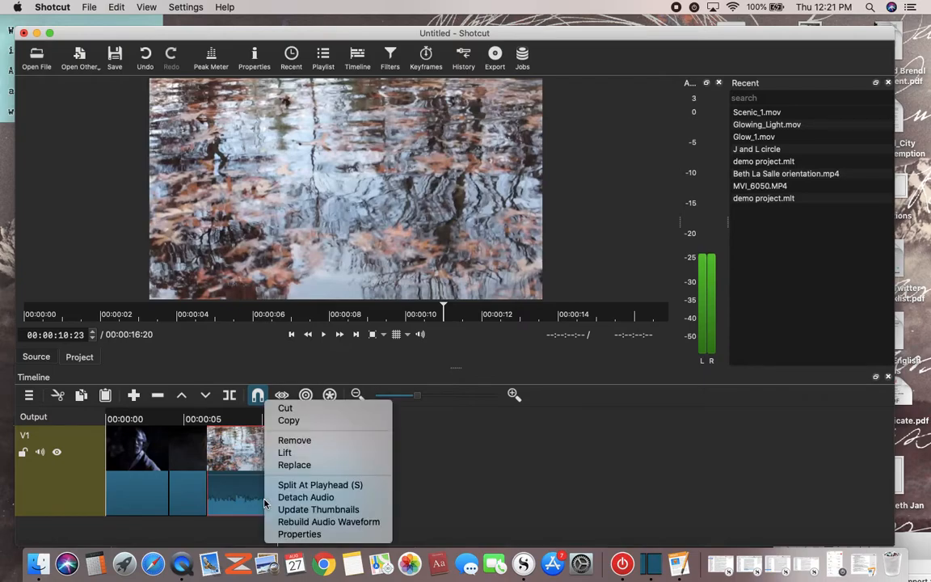
pyautogui.click(306, 498)
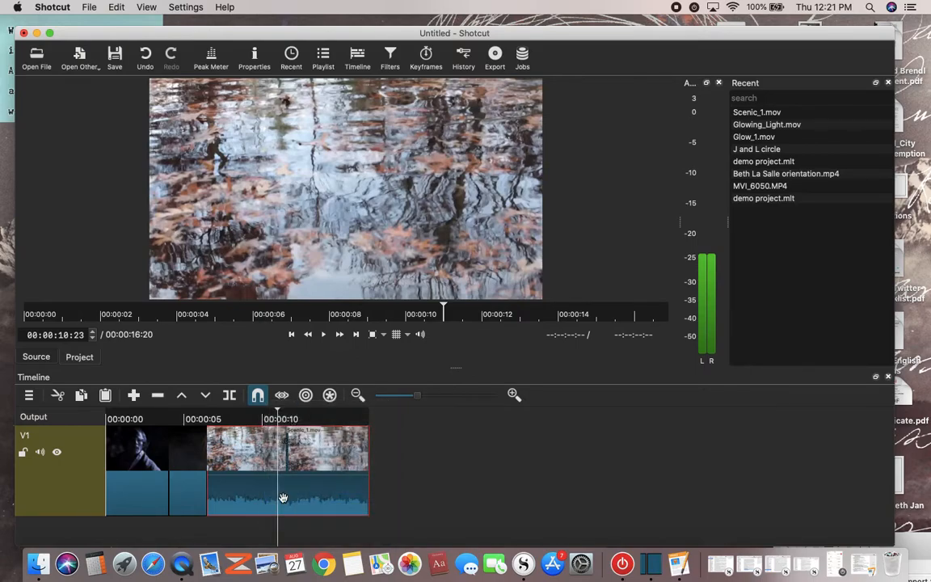
# Step: Inspect the detached Scenic_1 audio on track A1 alongside the clips on the V1 video track
pyautogui.scroll(-2, 383, 505)
pyautogui.click(383, 505)
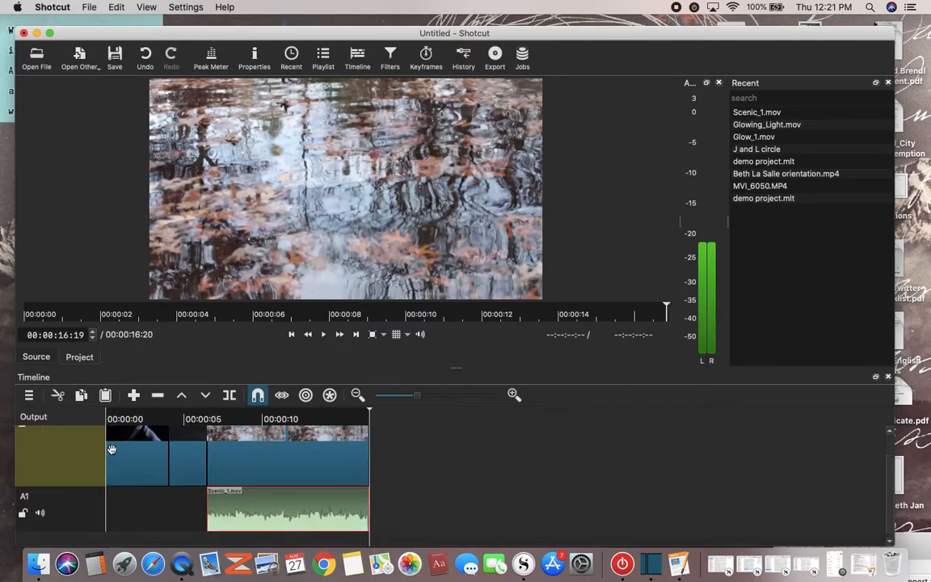
pyautogui.click(128, 471)
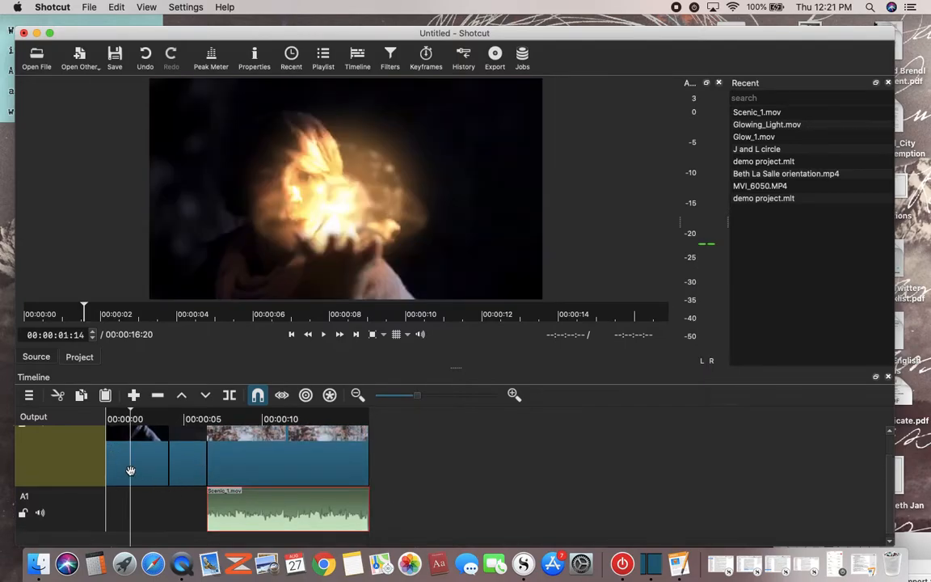
pyautogui.click(187, 477)
pyautogui.click(239, 477)
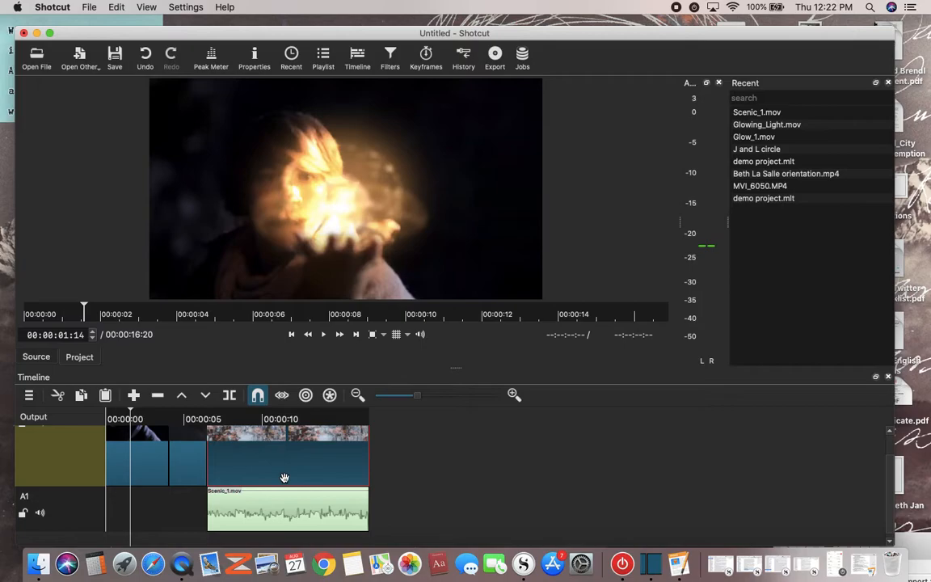
# Step: Add a Gain / Volume filter to the detached Scenic_1 audio clip on track A1
pyautogui.click(284, 518)
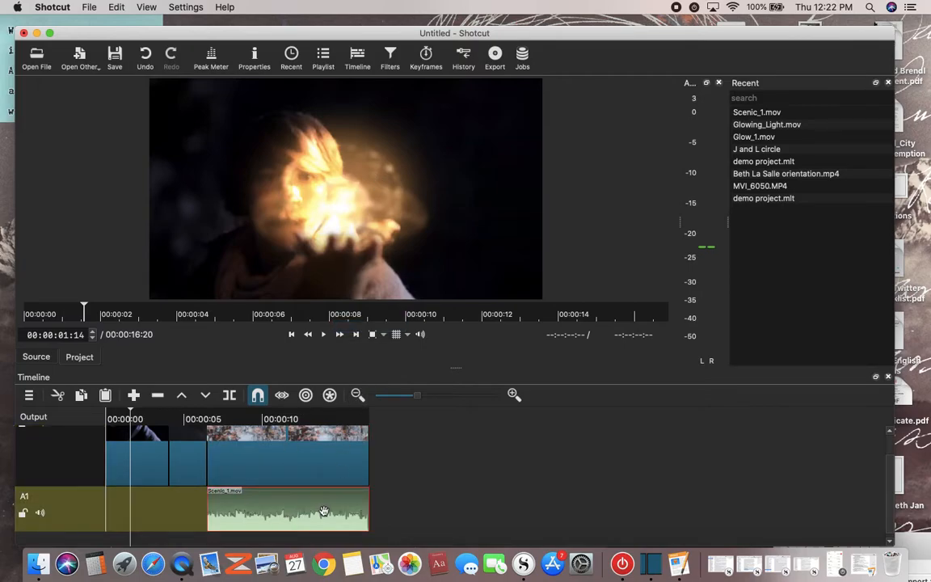
pyautogui.click(390, 55)
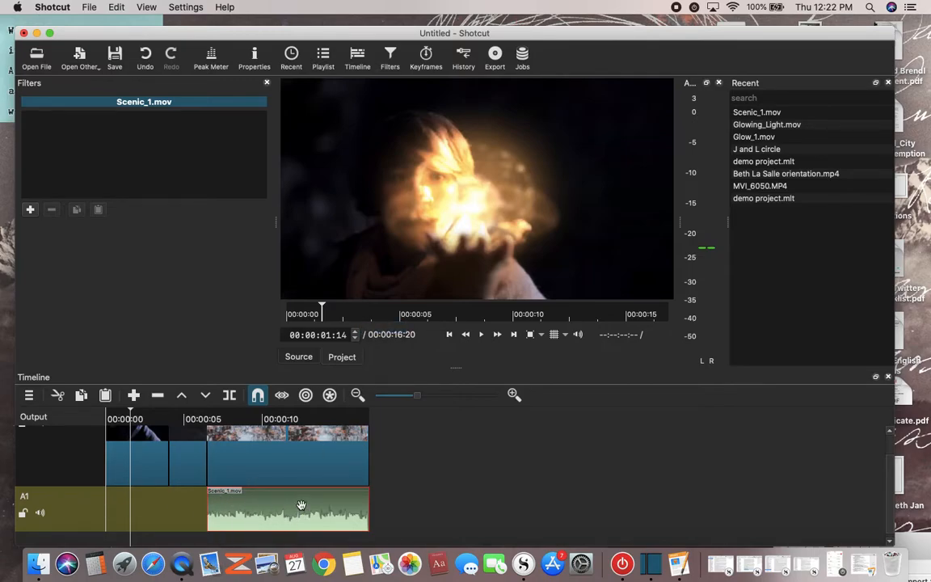
pyautogui.click(31, 210)
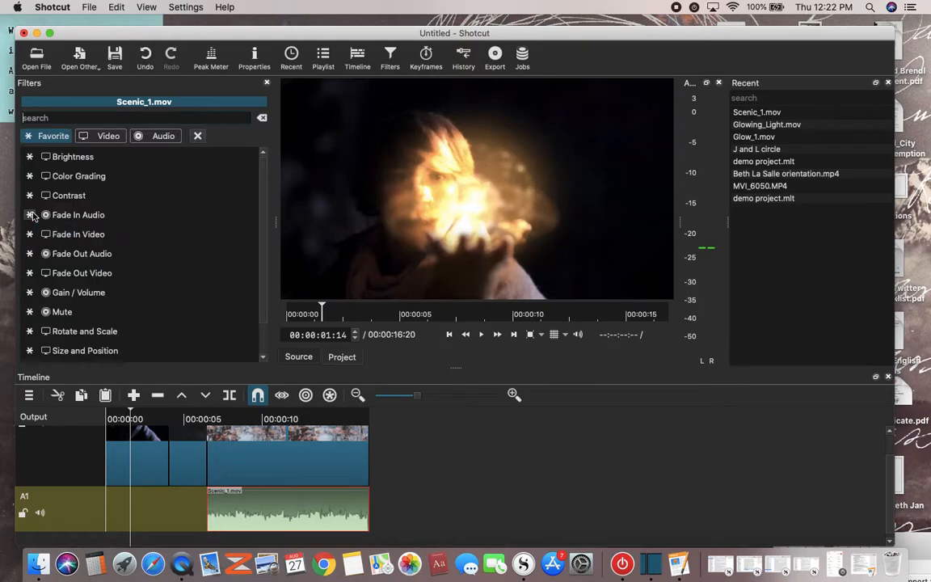
pyautogui.scroll(-1, 32, 214)
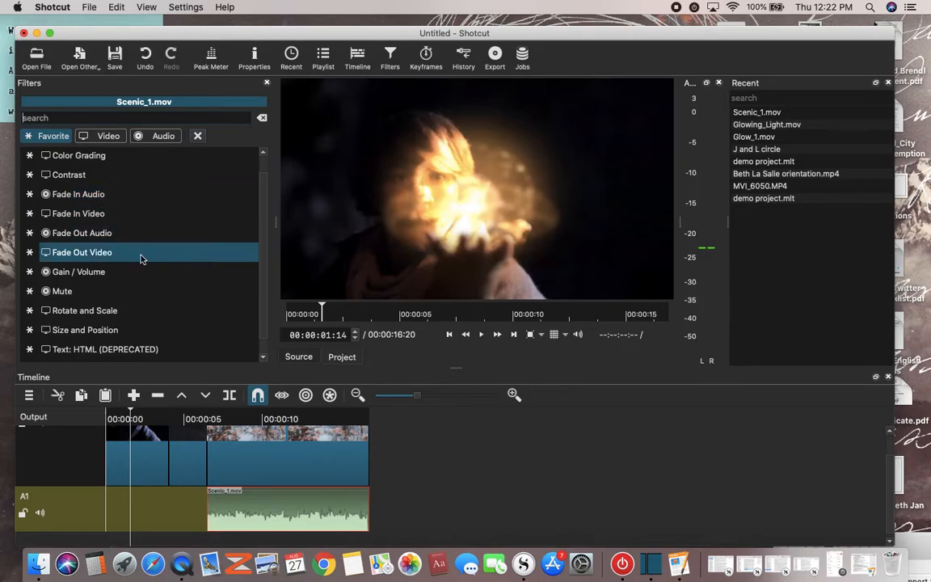
pyautogui.click(88, 277)
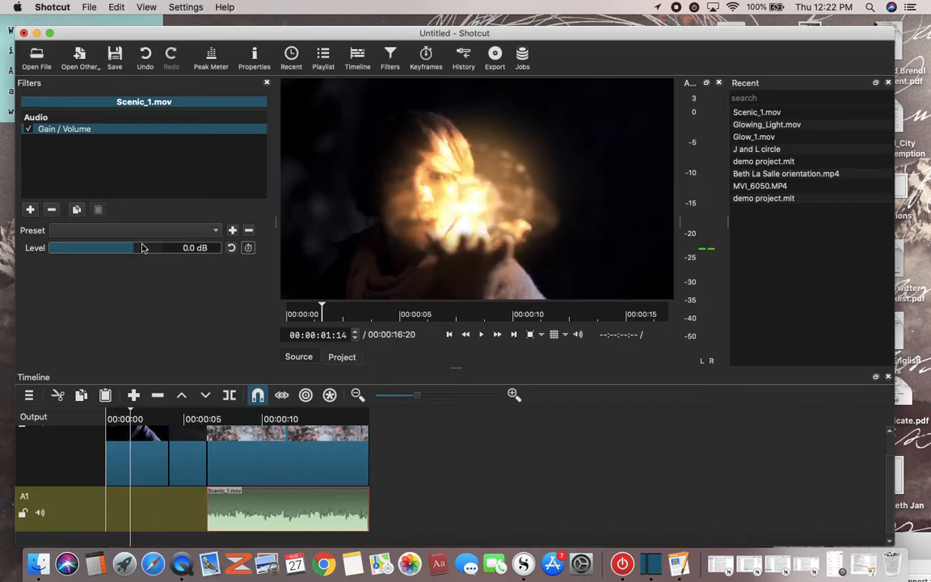
# Step: Try a gain level of -26.4 dB on the Scenic_1 audio and play the timeline from 00:00:07:01
pyautogui.moveTo(135, 251); pyautogui.dragTo(103, 255)
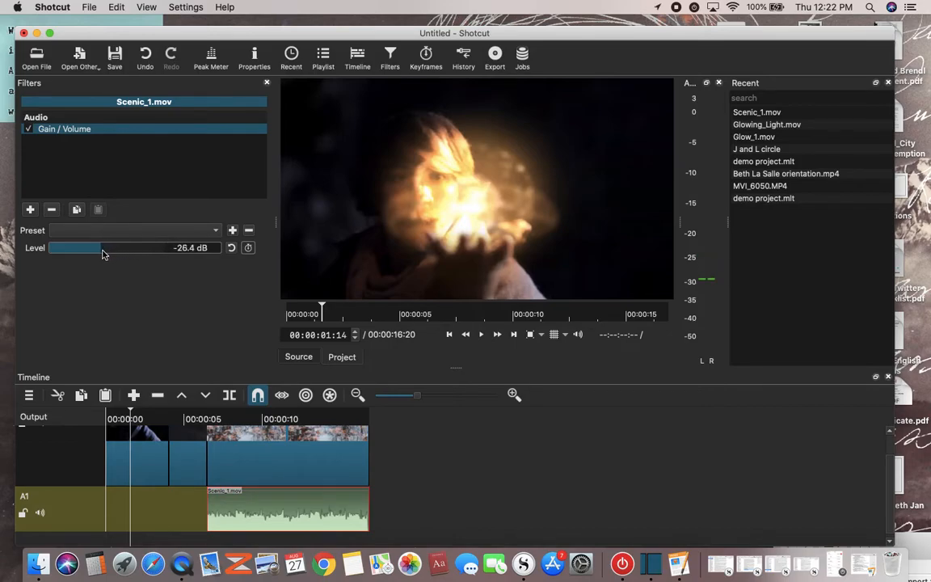
pyautogui.click(216, 418)
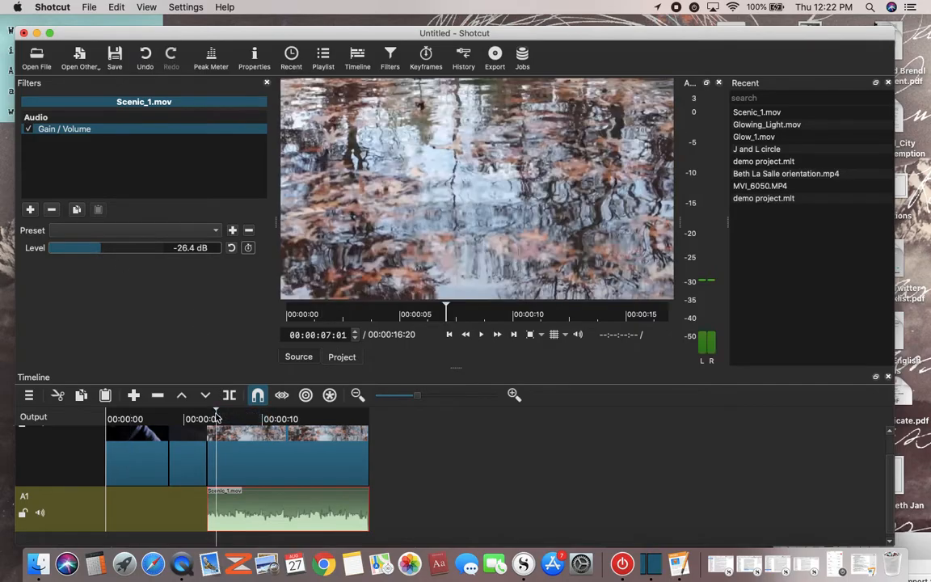
pyautogui.press('space')
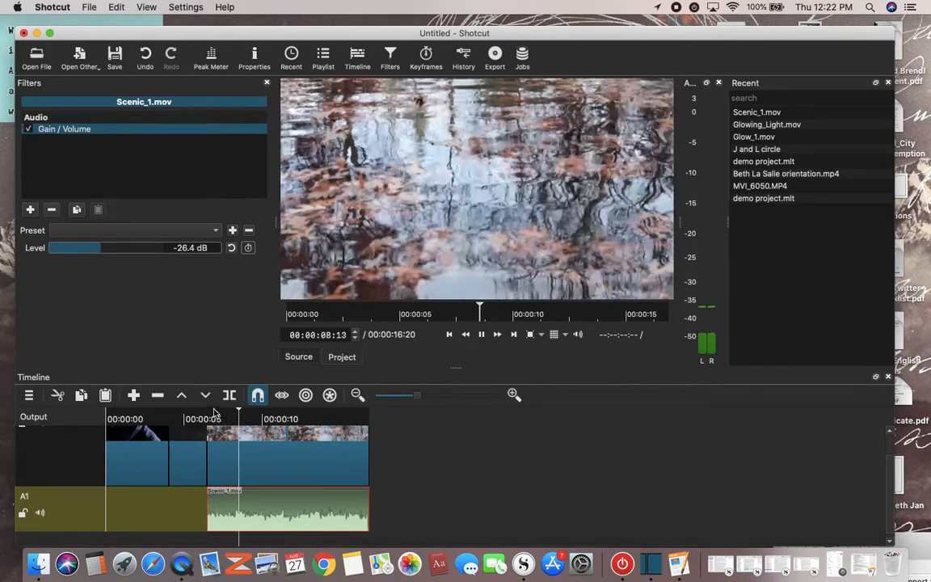
# Step: Set the gain level of the Scenic_1 audio to -17.5 dB and move the playhead to 00:00:04:23
pyautogui.moveTo(102, 249)
pyautogui.mouseDown()
pyautogui.moveTo(135, 249)
pyautogui.moveTo(114, 250)
pyautogui.mouseUp()
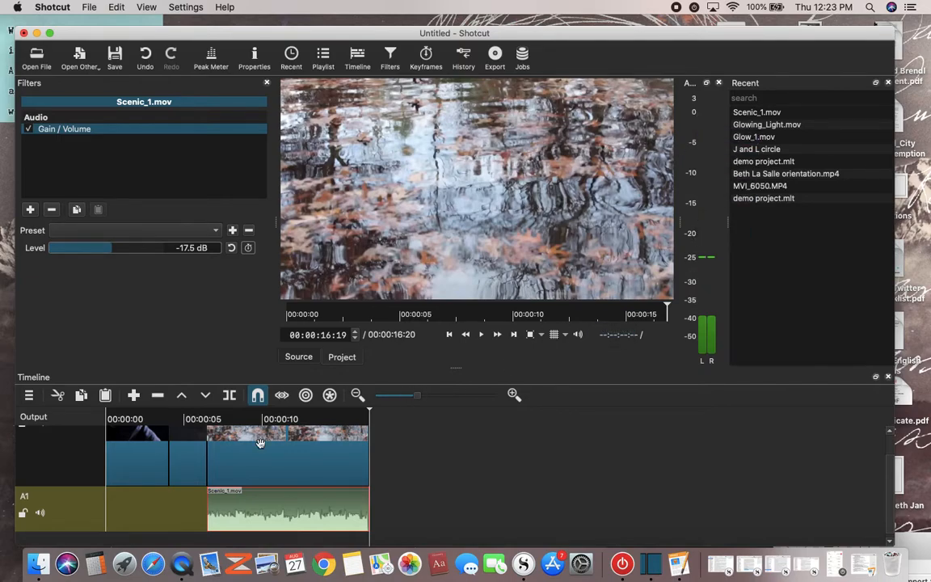
pyautogui.click(221, 420)
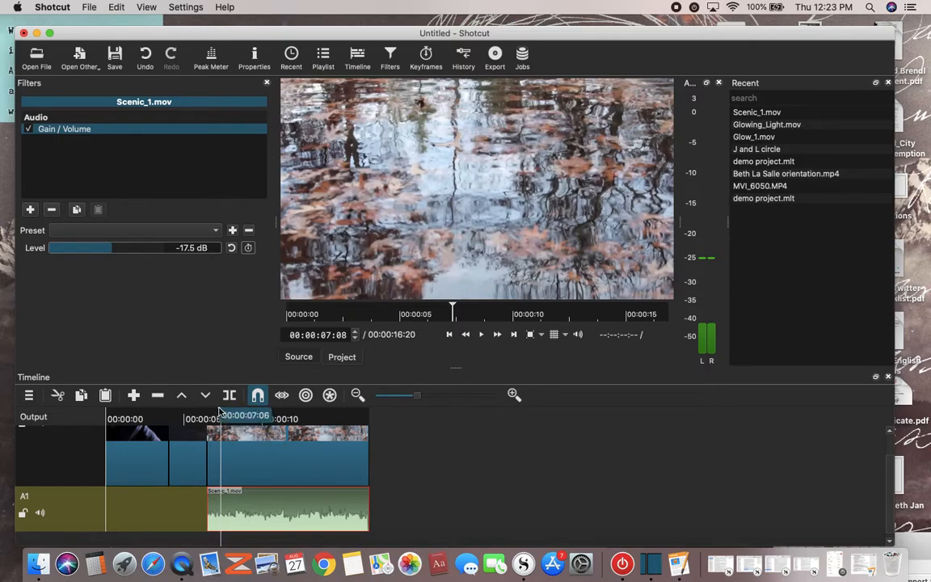
pyautogui.click(184, 418)
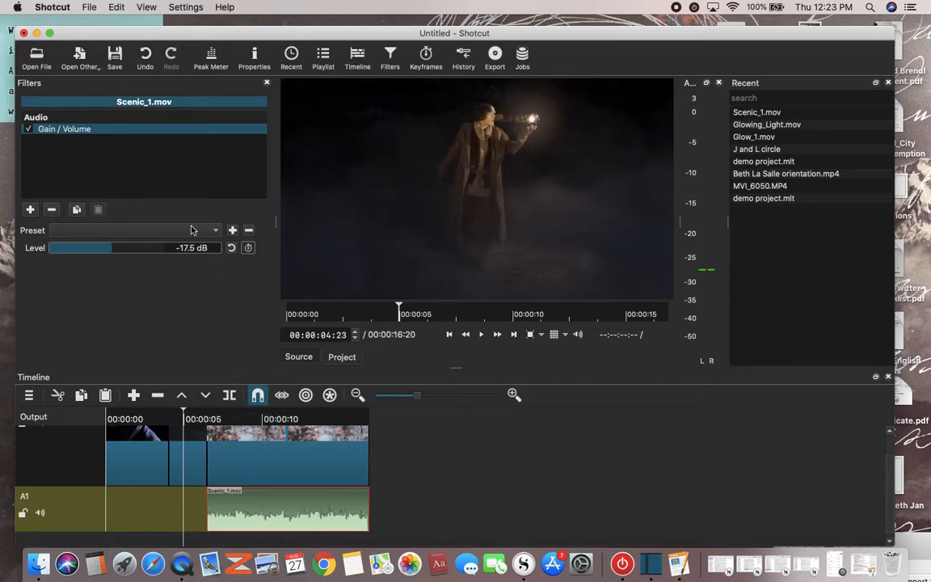
pyautogui.click(115, 58)
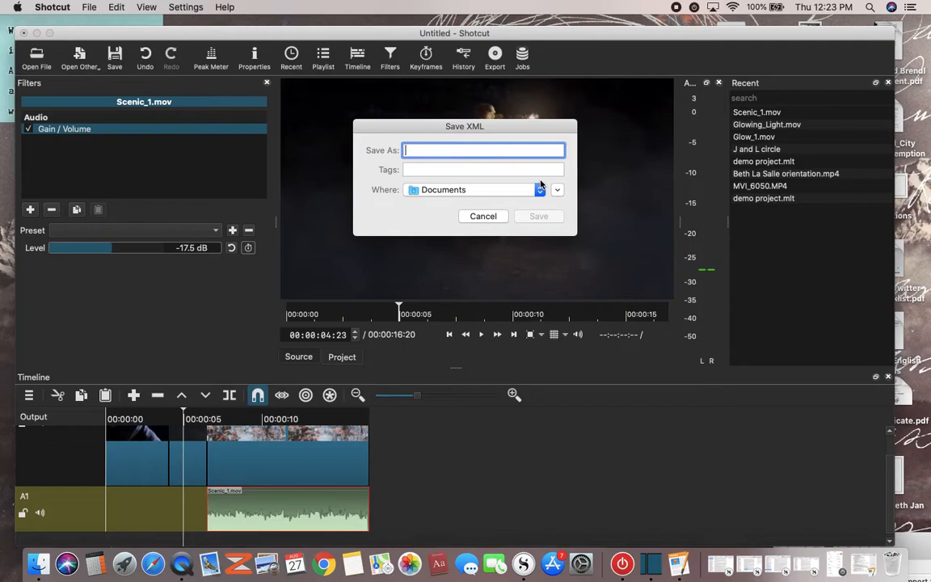
pyautogui.click(486, 217)
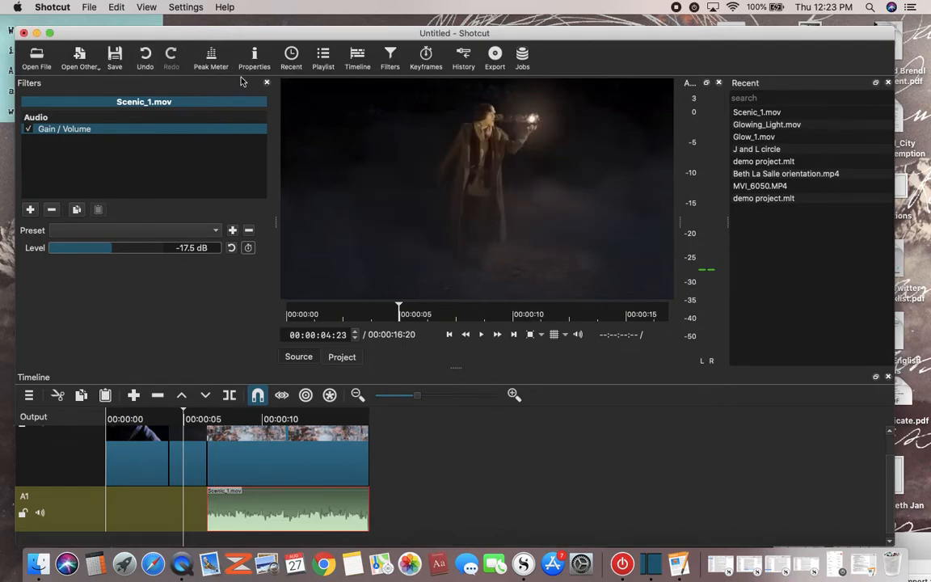
pyautogui.click(113, 53)
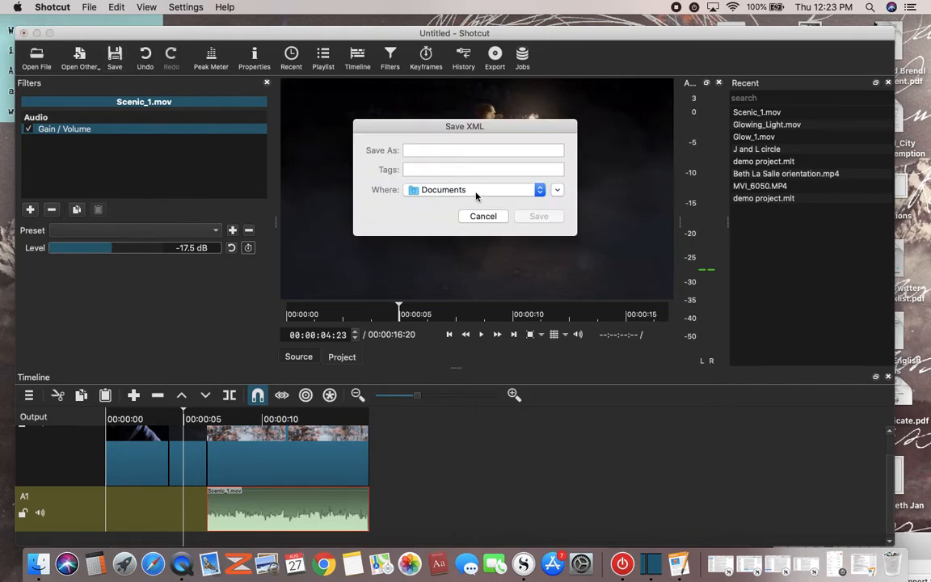
pyautogui.click(479, 215)
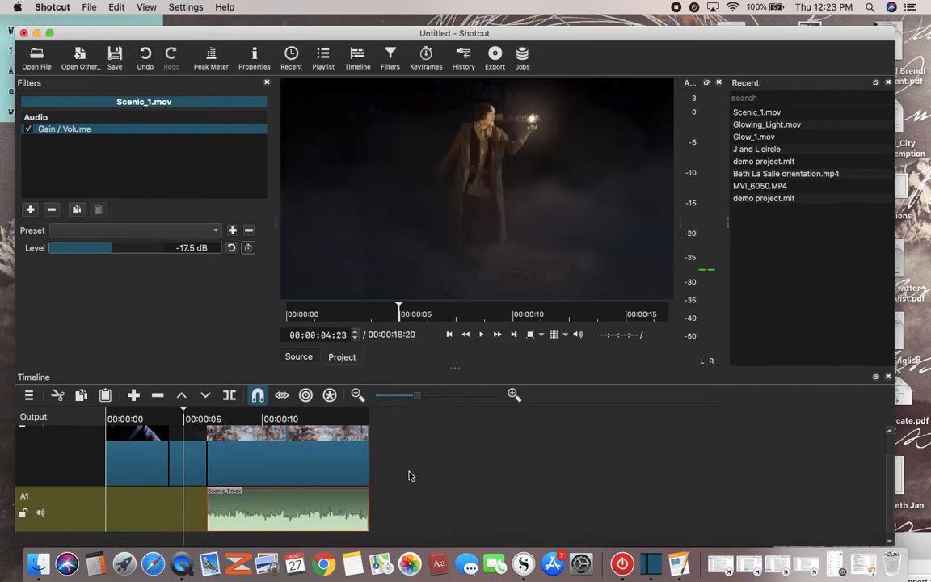
pyautogui.click(441, 454)
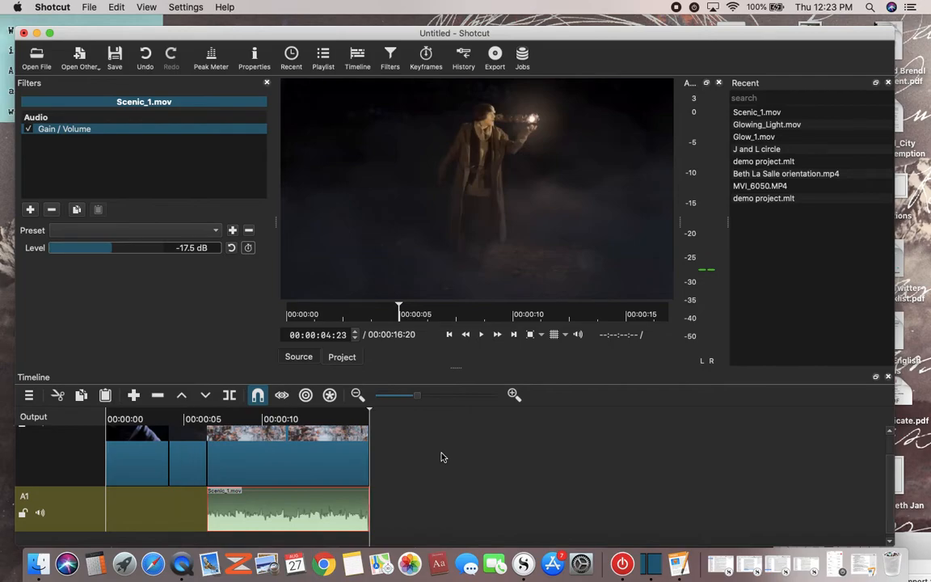